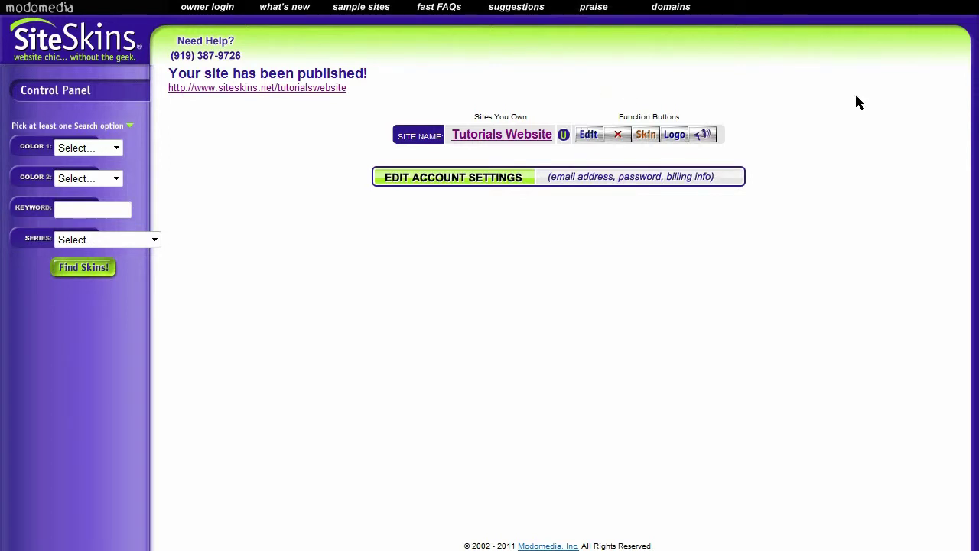
Open the Tutorials Website's Our Tutorials page for editing and place the cursor after the answer text for "Setting up your first website (part 1)"
click(588, 137)
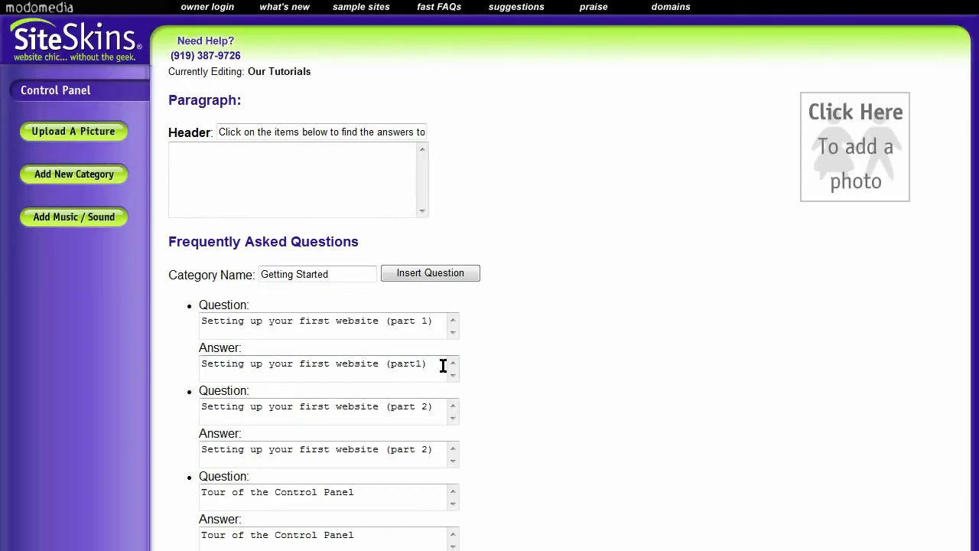
click(443, 365)
click(231, 364)
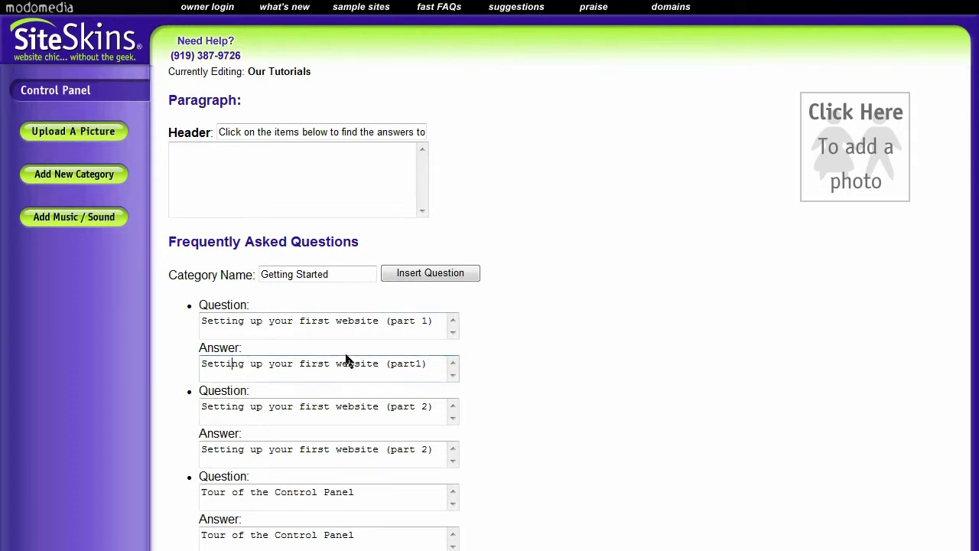
click(433, 372)
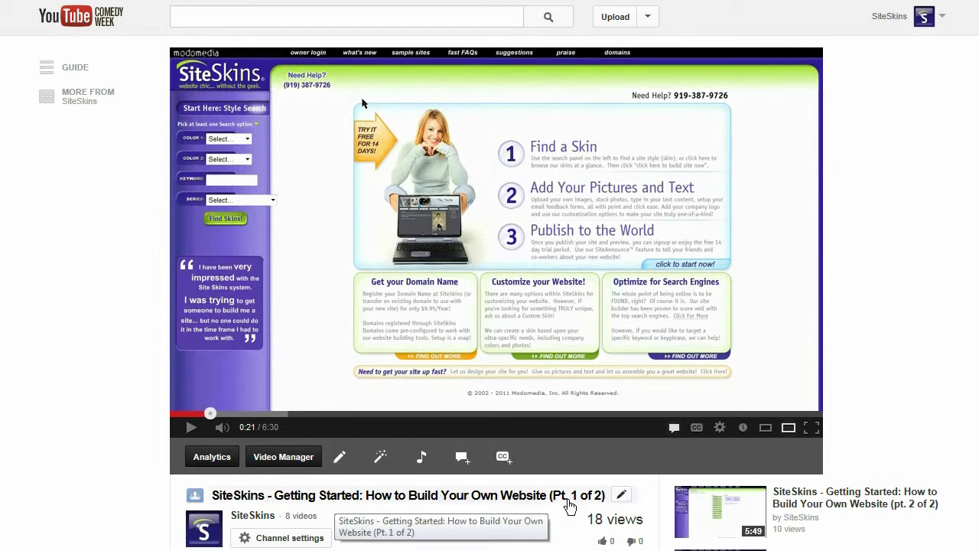
Switch to the YouTube page of the "How to Build Your Own Website (Pt. 1 of 2)" video and show its embed code
scroll(870, 321, down, 4)
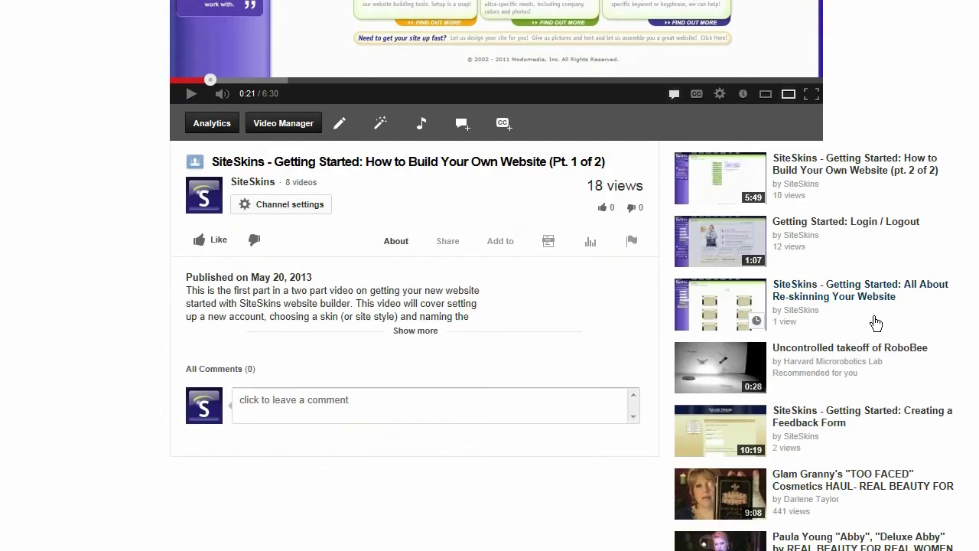
scroll(872, 321, down, 1)
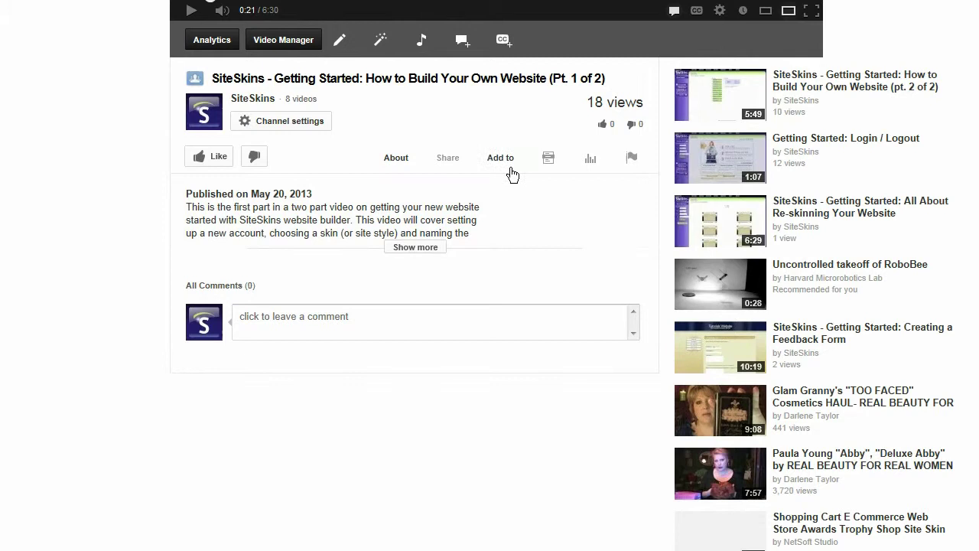
scroll(596, 197, up, 4)
scroll(595, 198, up, 1)
scroll(722, 295, down, 3)
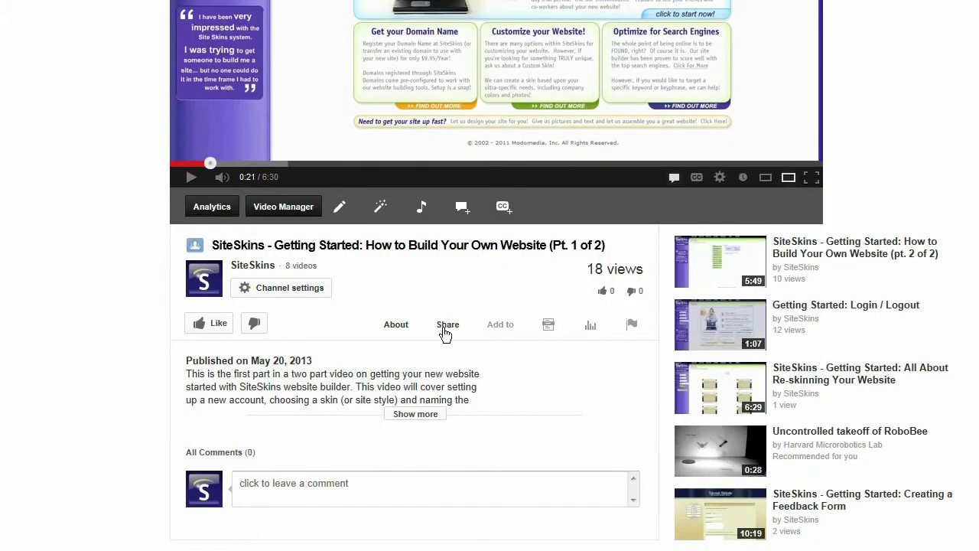
click(450, 328)
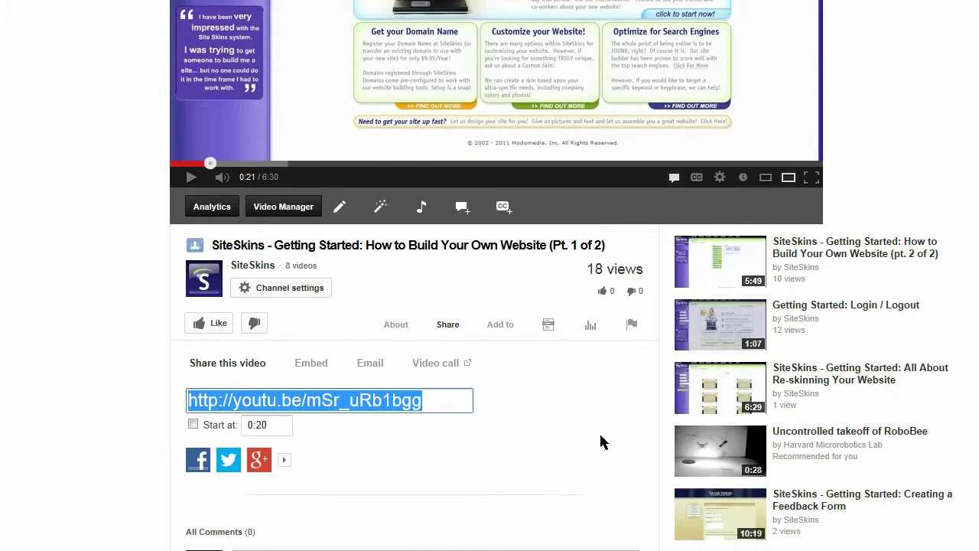
scroll(590, 384, down, 1)
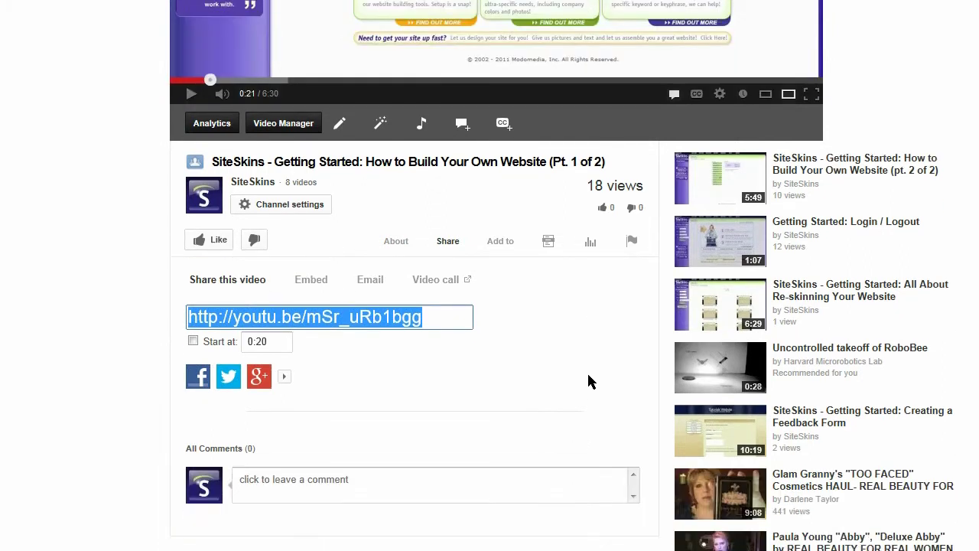
click(314, 284)
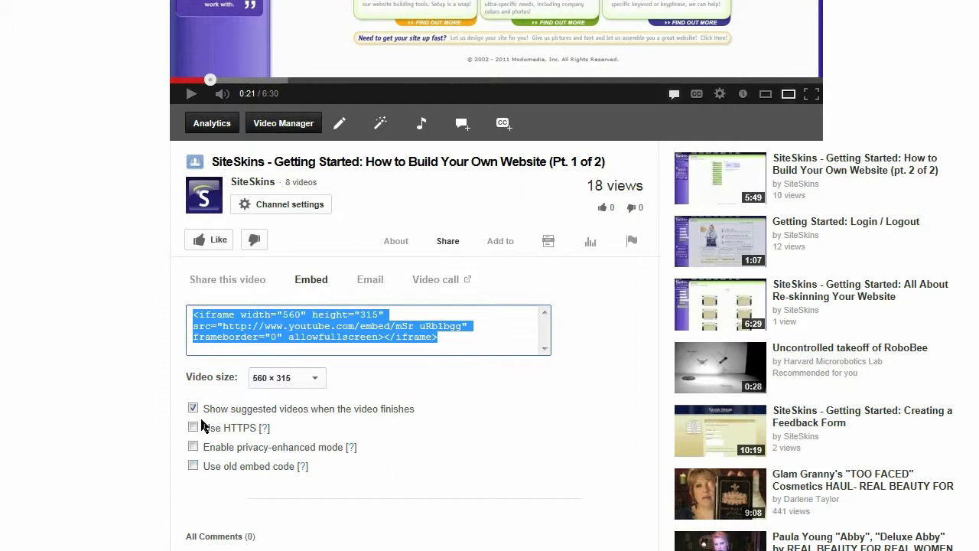
Configure the embed code to use the old embed format, no suggested videos at the end, and a 640 × 360 video size
click(193, 465)
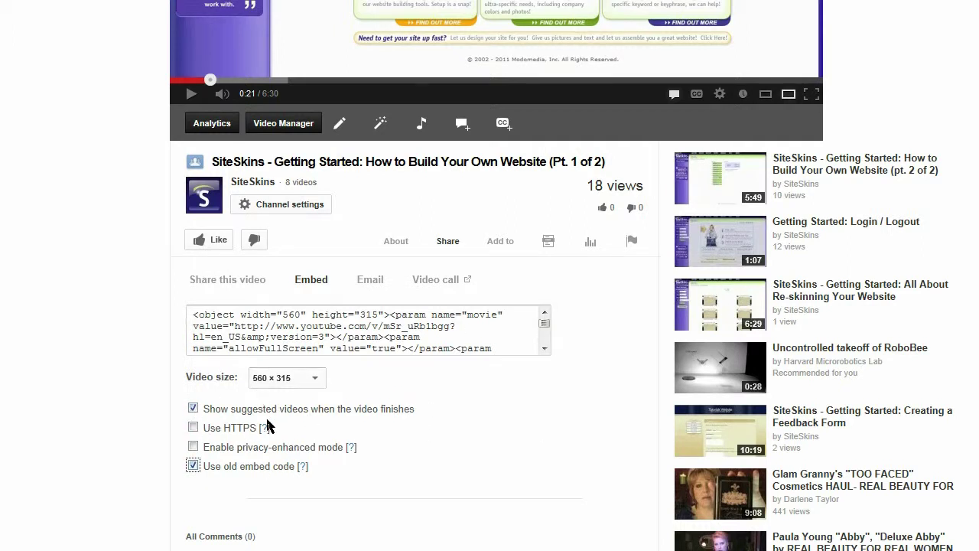
click(193, 408)
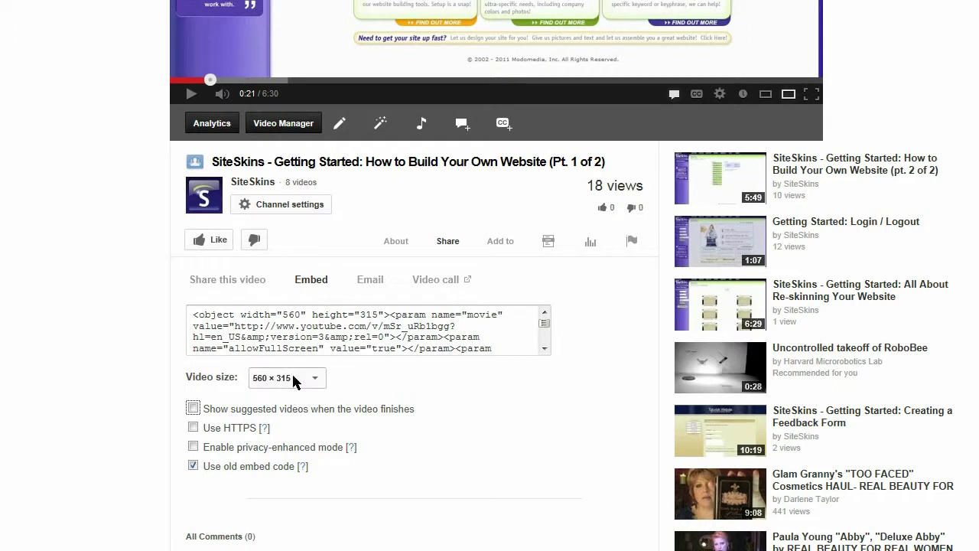
click(321, 380)
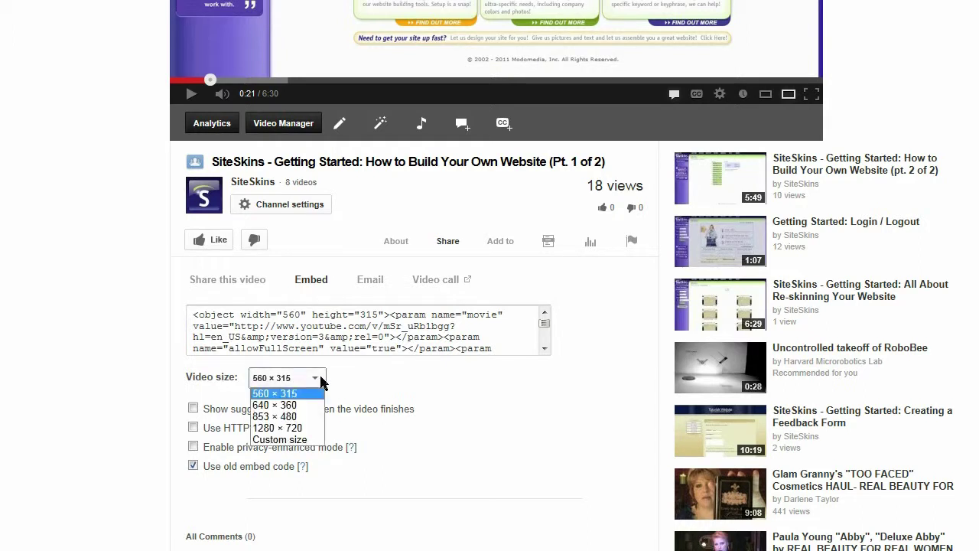
click(270, 406)
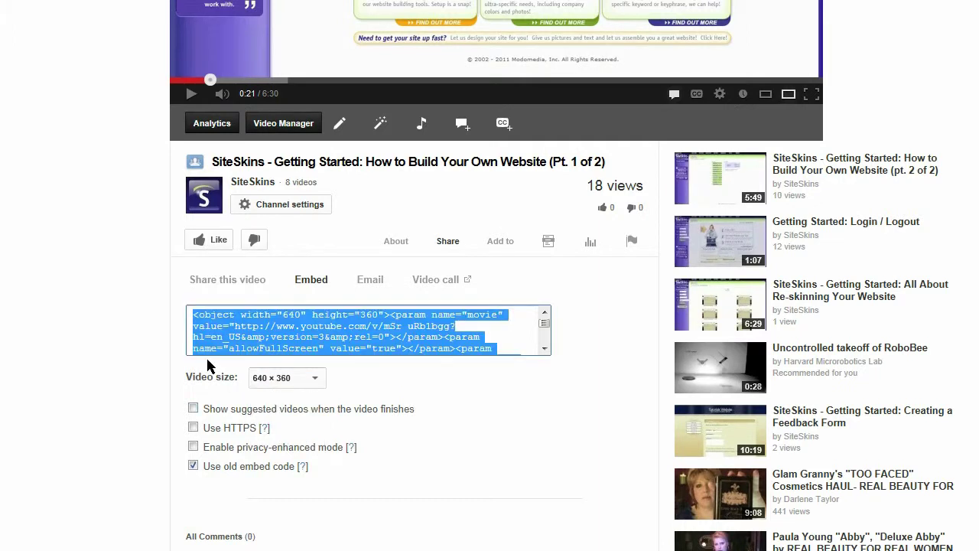
Copy the complete embed code of the Pt. 1 video
right_click(349, 327)
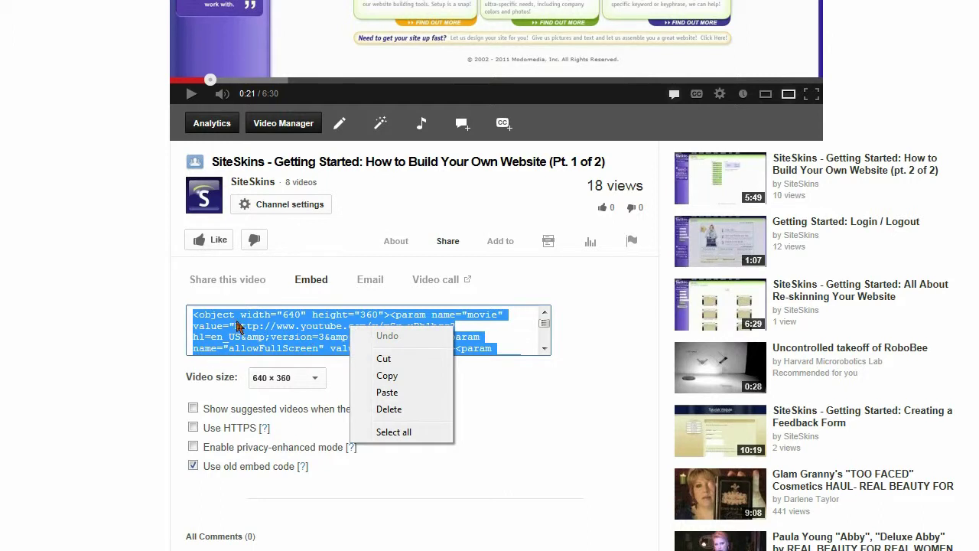
click(404, 375)
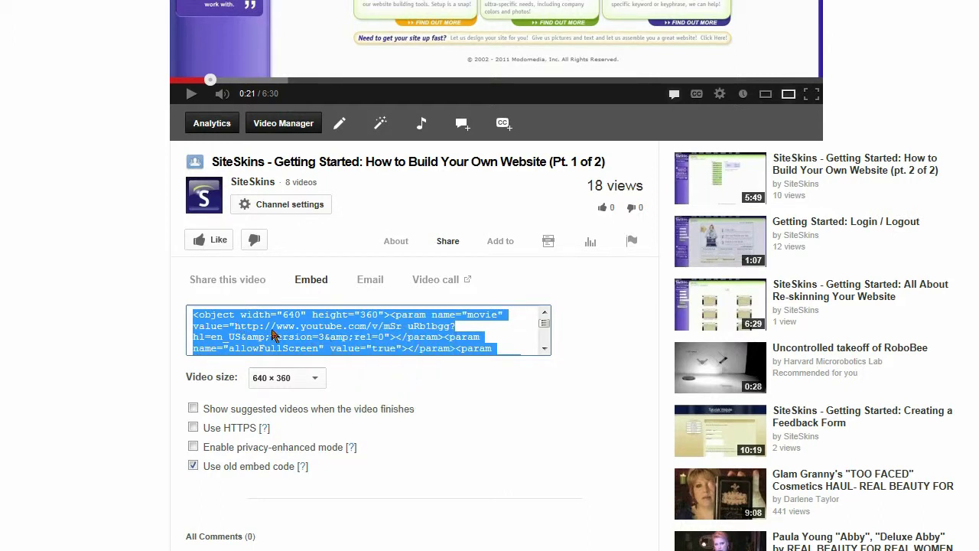
right_click(298, 336)
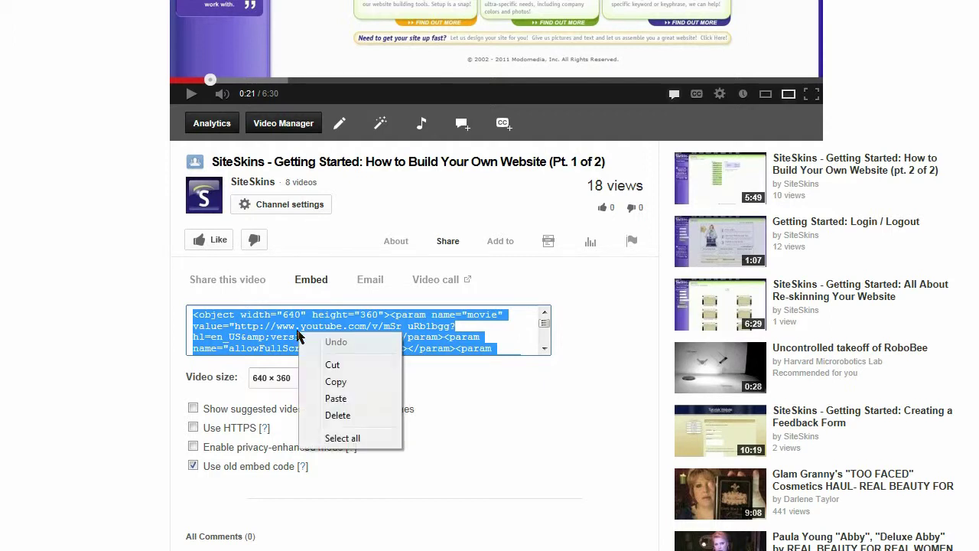
click(334, 381)
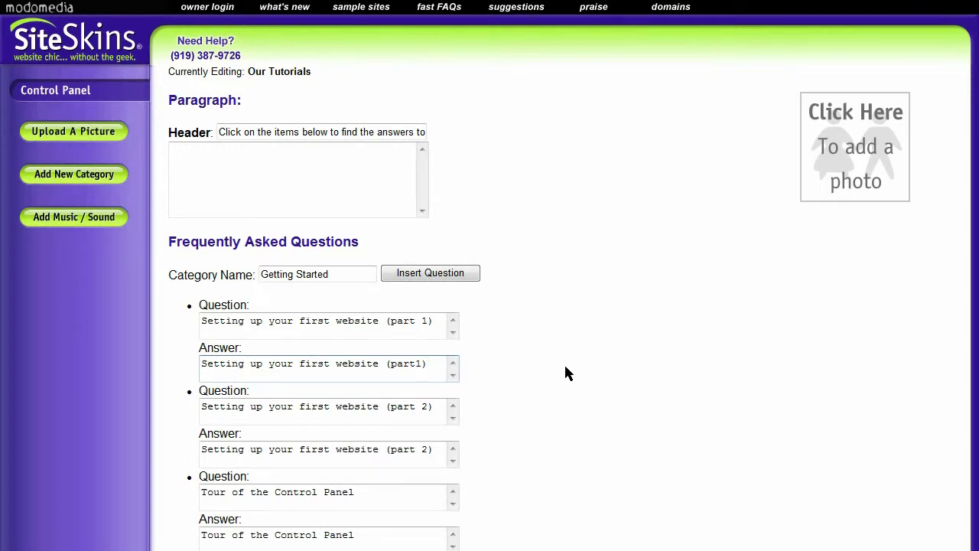
Back in the SiteSkins editor, add a <br> line to the part 1 answer and paste the video embed code below it
text(<br>)
key(Return)
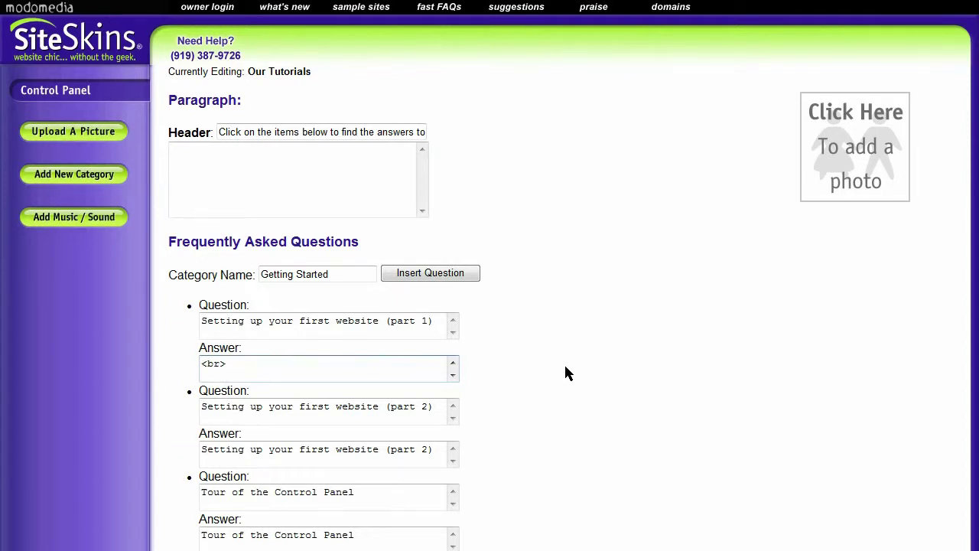
right_click(214, 375)
click(273, 445)
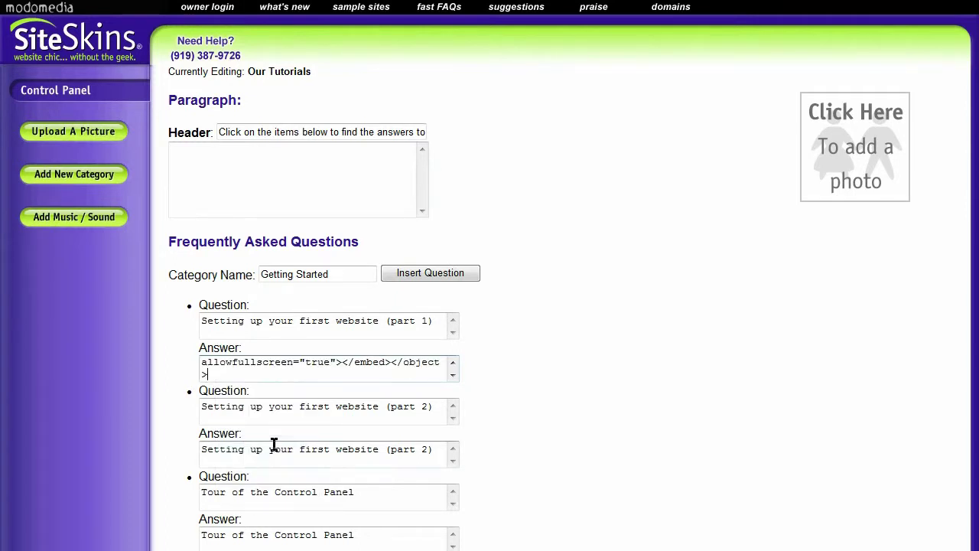
click(623, 356)
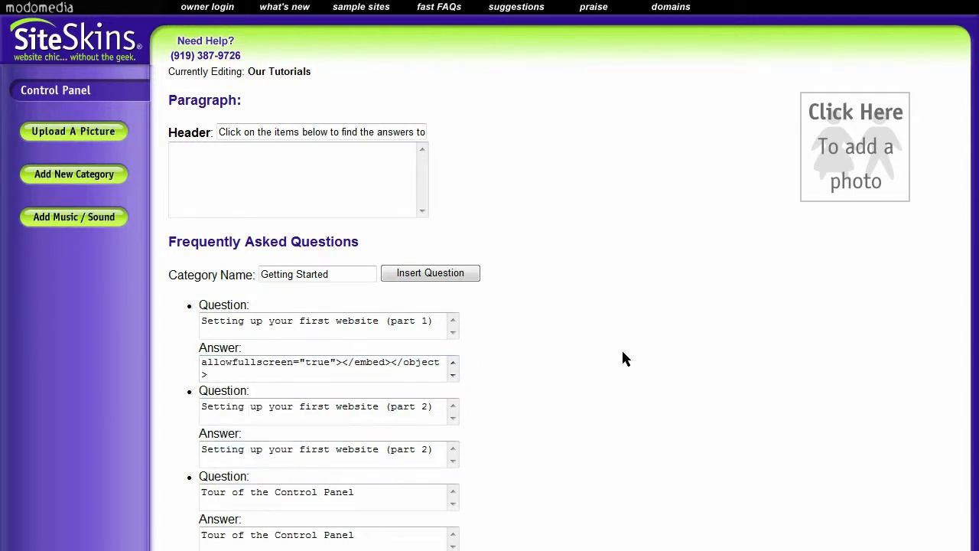
Publish the edited site and open the Our Tutorials page of the live website
scroll(622, 356, down, 15)
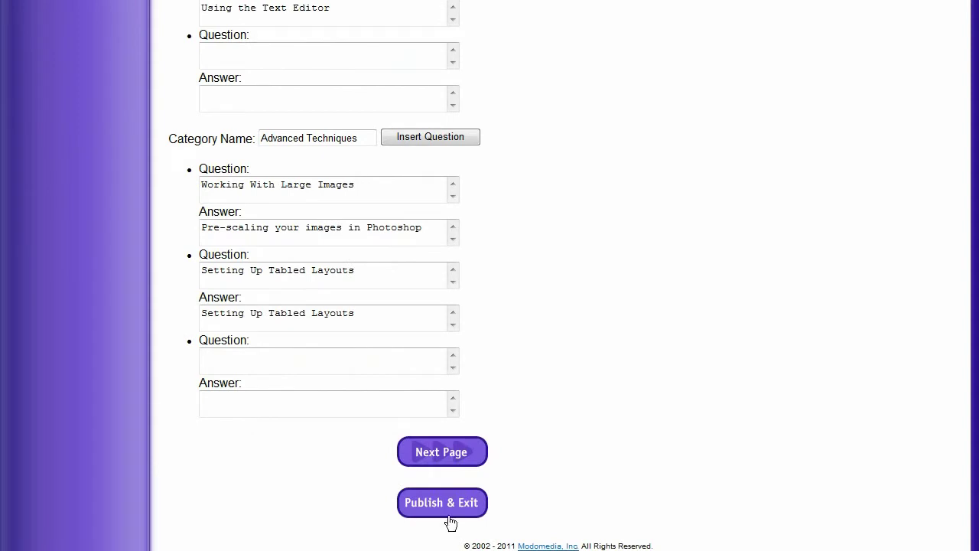
click(450, 516)
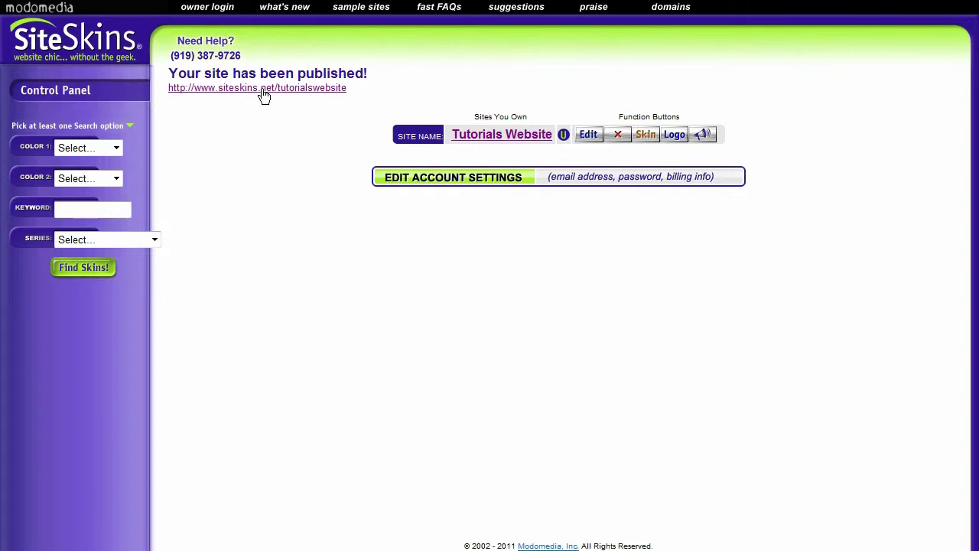
click(265, 94)
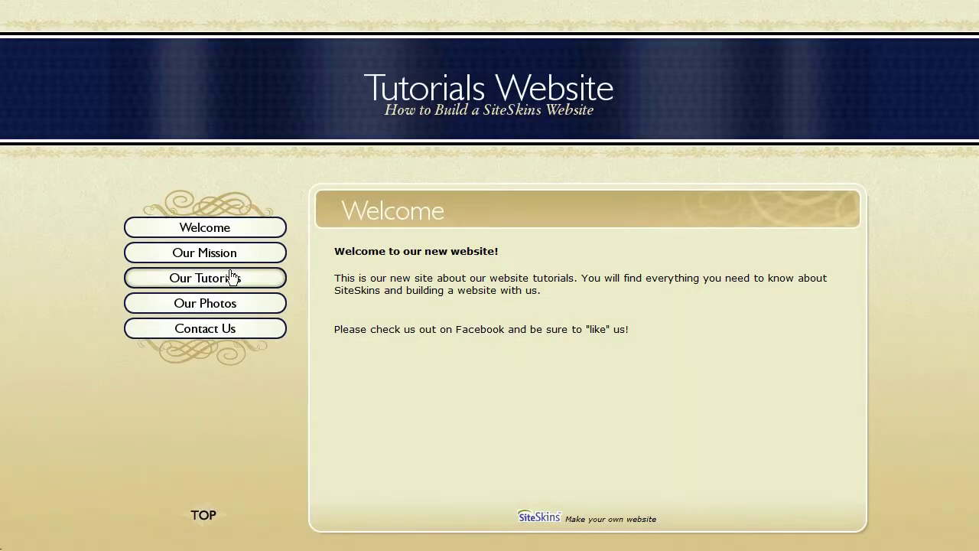
click(231, 278)
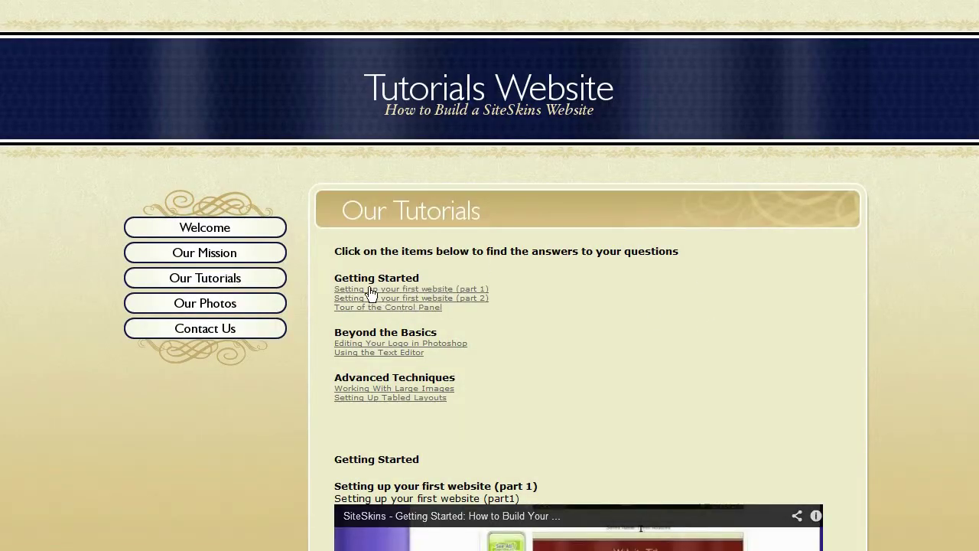
Go to "Setting up your first website (part 1)" on the live page, test playback of the embedded video, and pause it
click(421, 290)
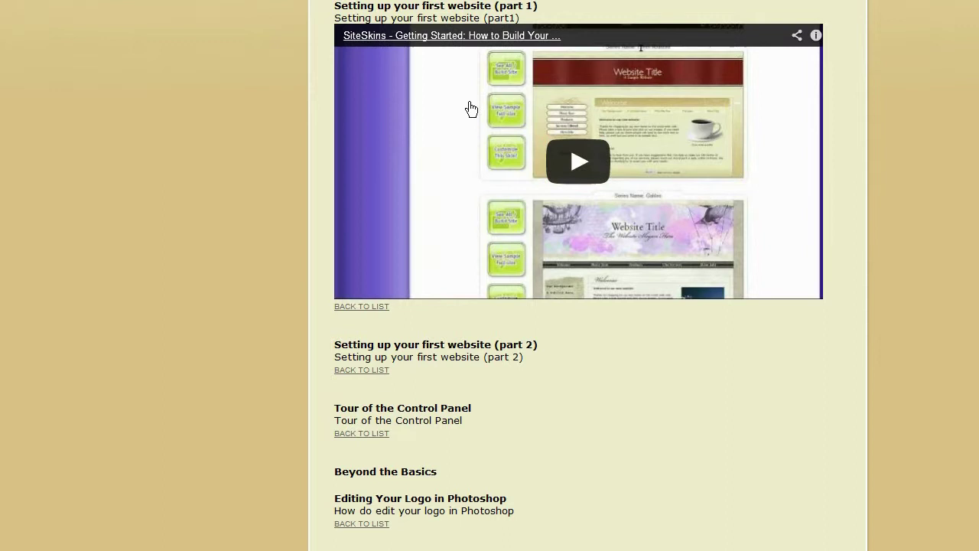
click(579, 170)
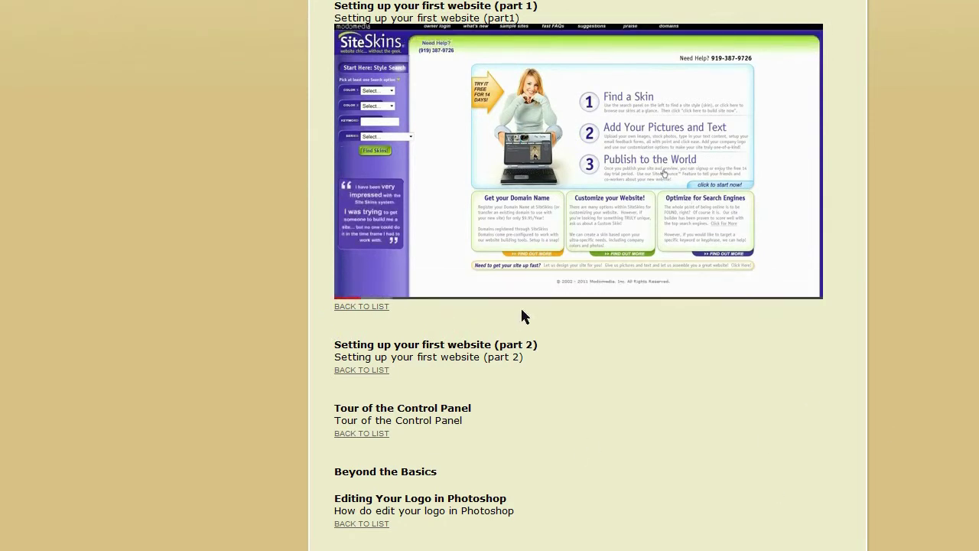
scroll(759, 346, up, 2)
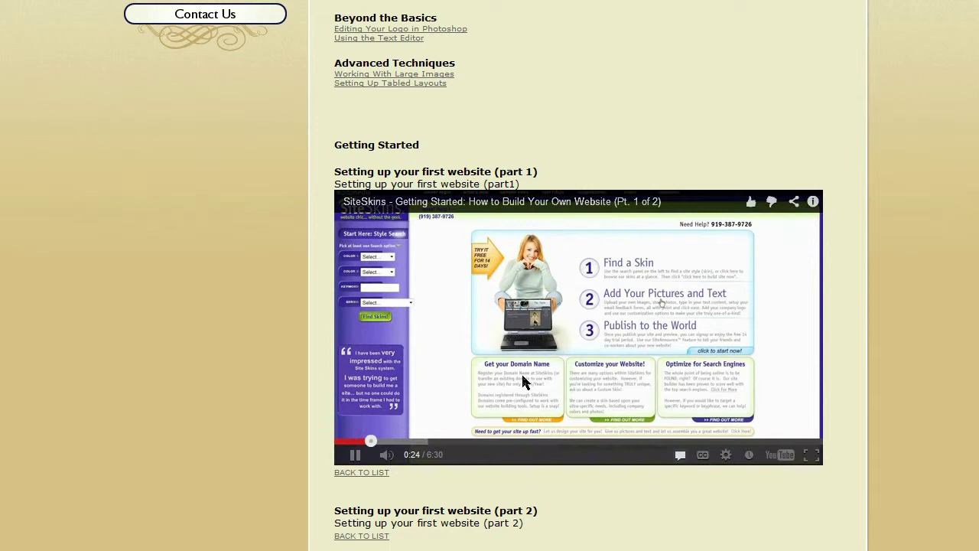
click(357, 456)
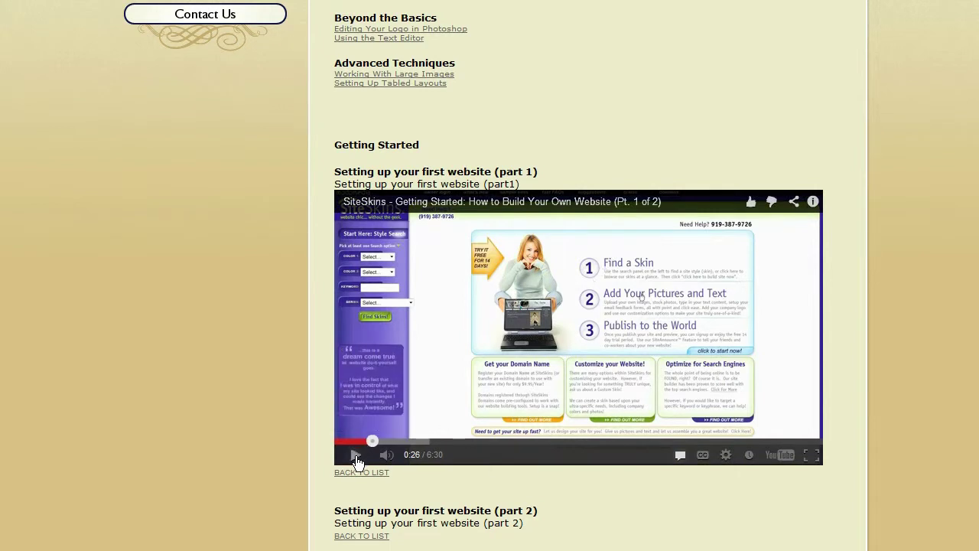
scroll(802, 119, up, 4)
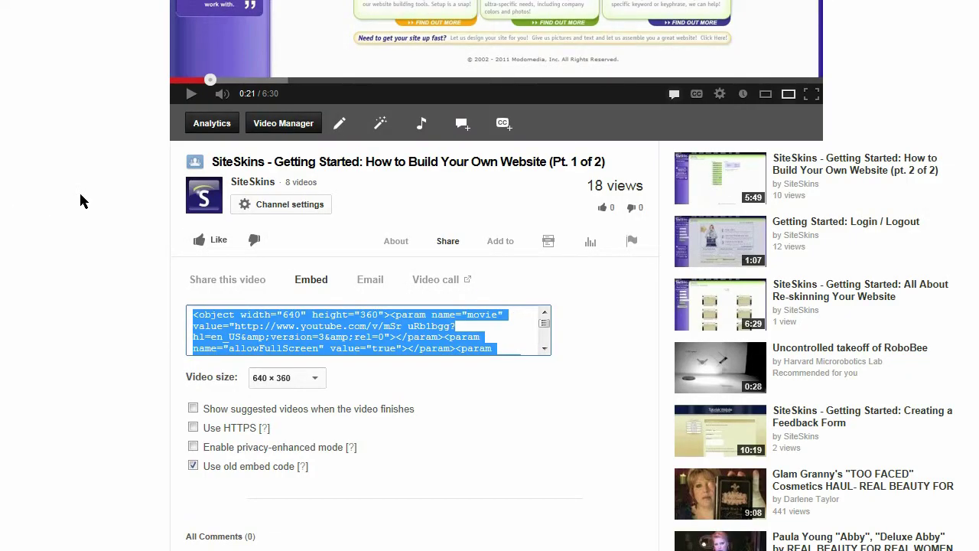
Return to YouTube, open the "How to Build Your Own Website (pt. 2 of 2)" video from the SiteSkins uploads, and pause it
click(86, 197)
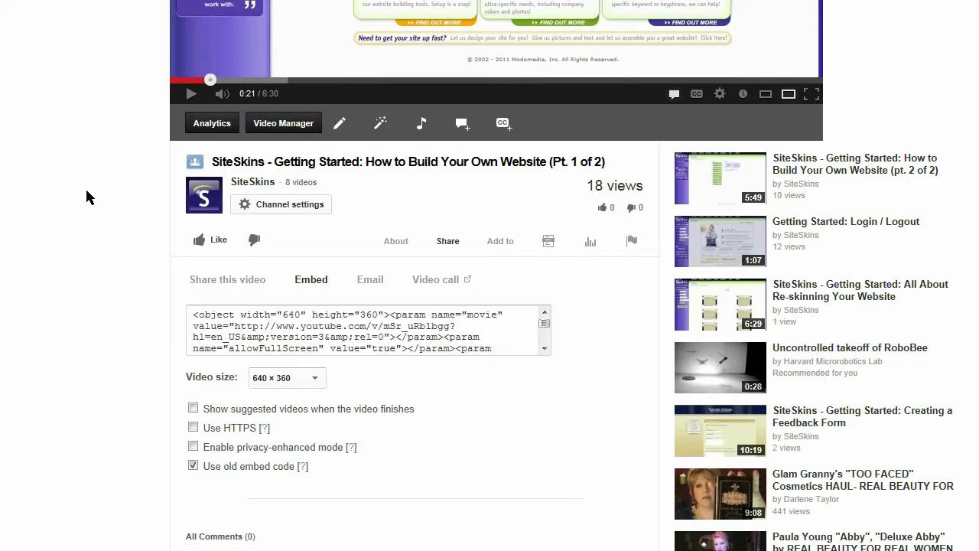
scroll(86, 196, up, 4)
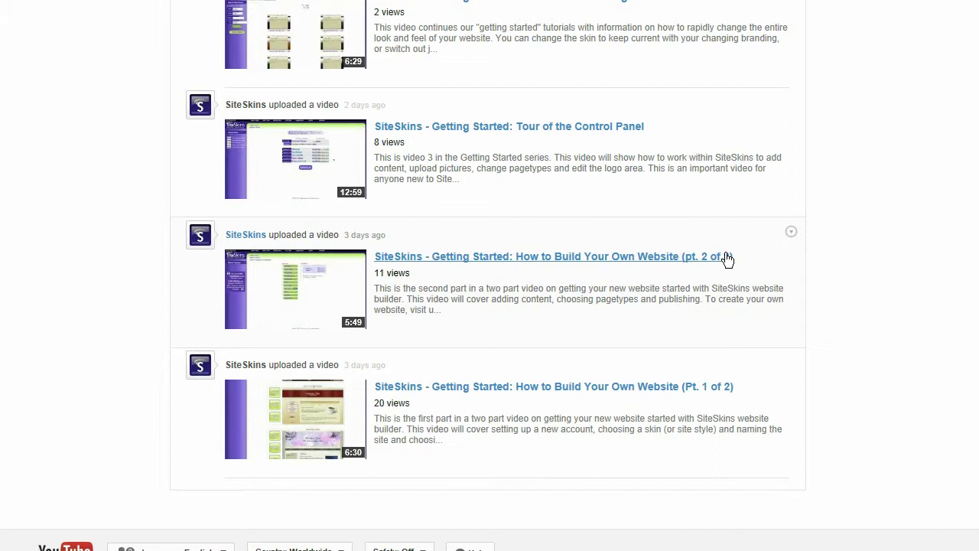
click(493, 257)
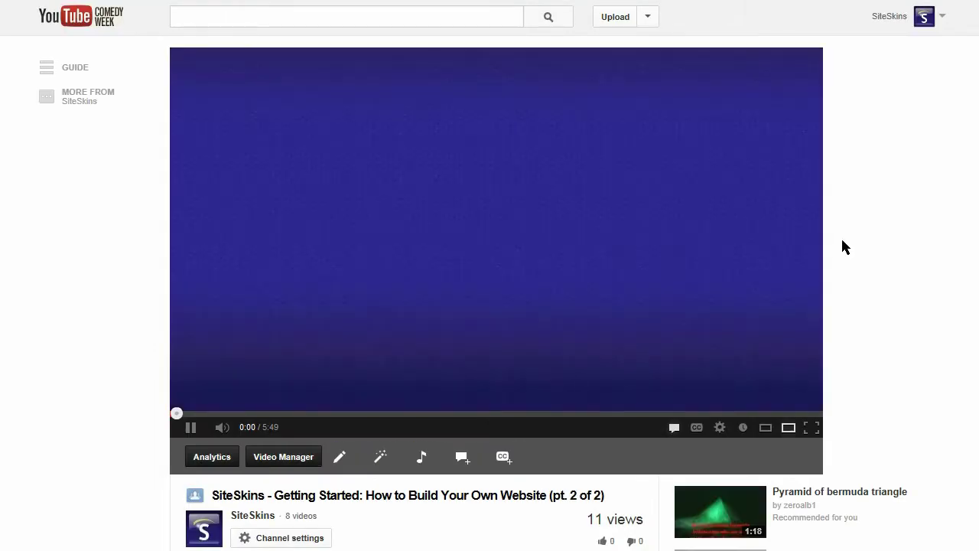
scroll(847, 243, down, 2)
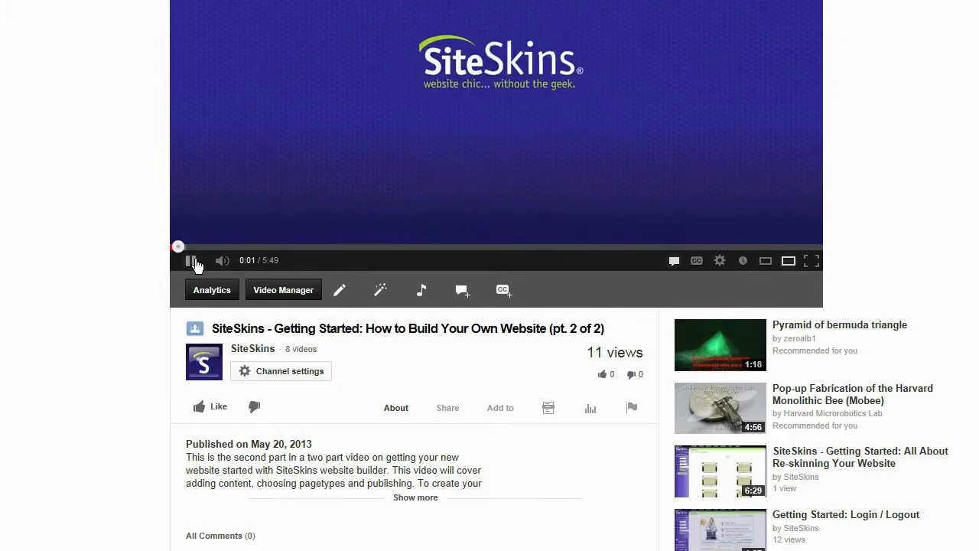
click(192, 260)
Show the part 2 video's embed options, keep the 640 × 360 size, and copy the old embed code
scroll(164, 186, down, 2)
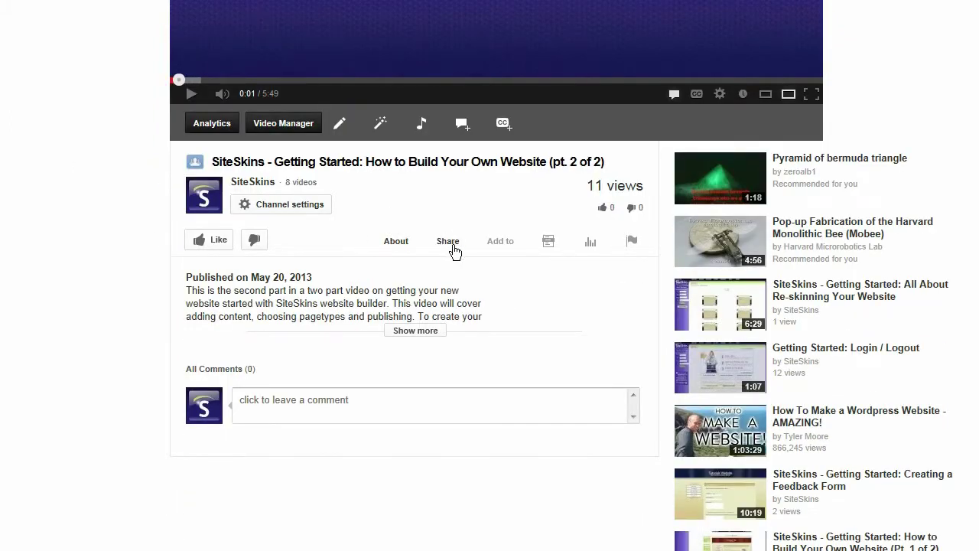
click(449, 247)
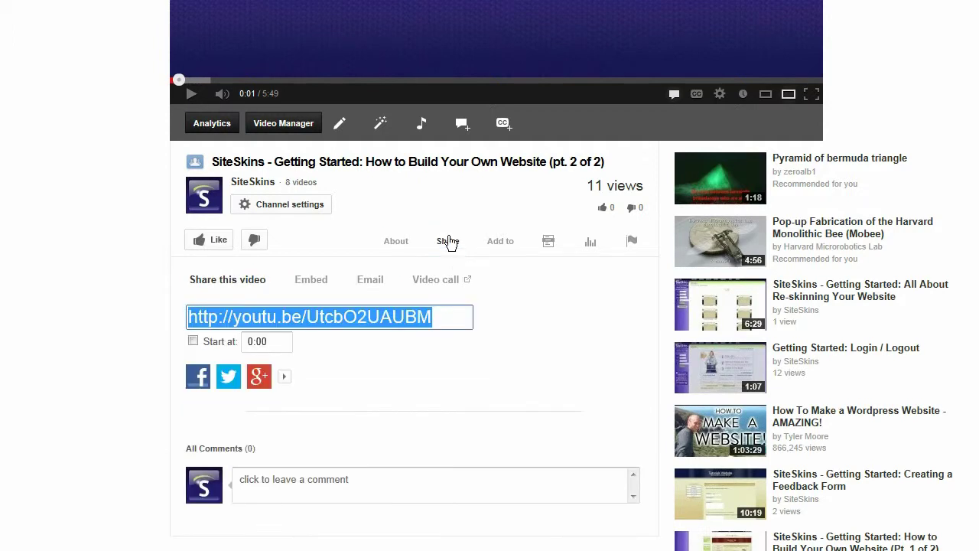
scroll(449, 242, down, 2)
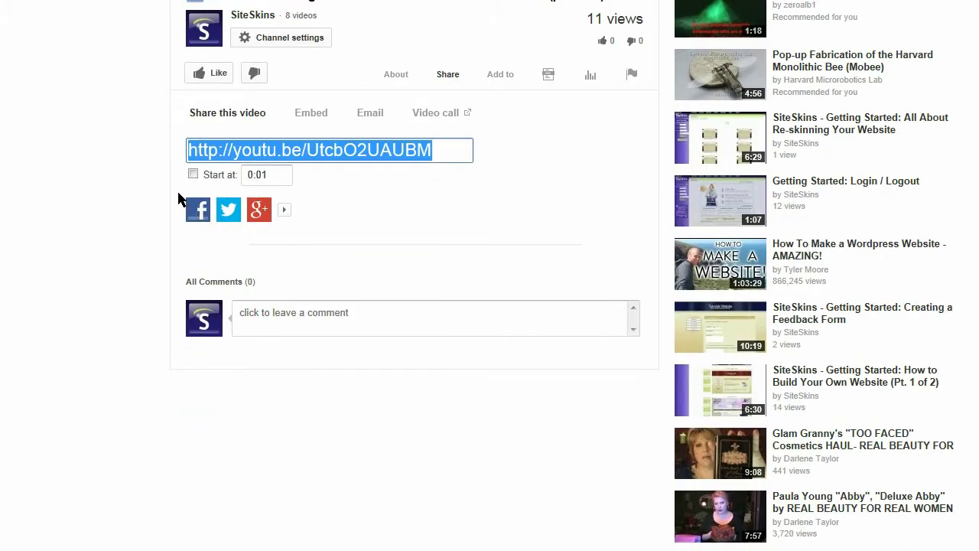
click(308, 114)
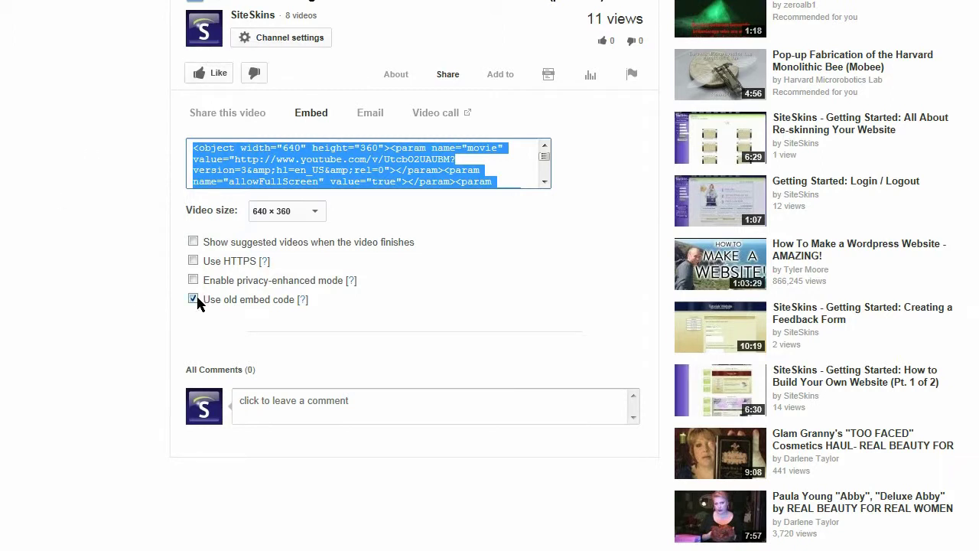
click(319, 212)
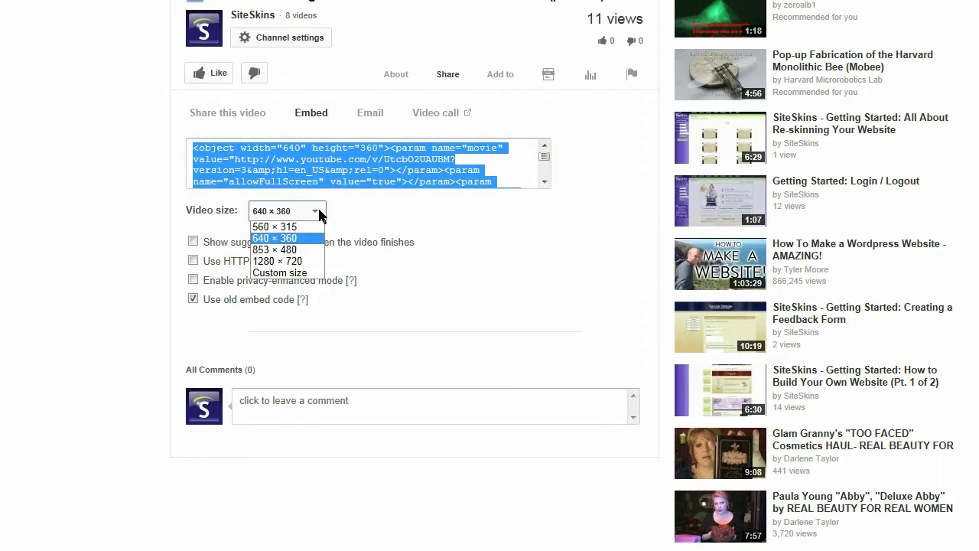
click(299, 239)
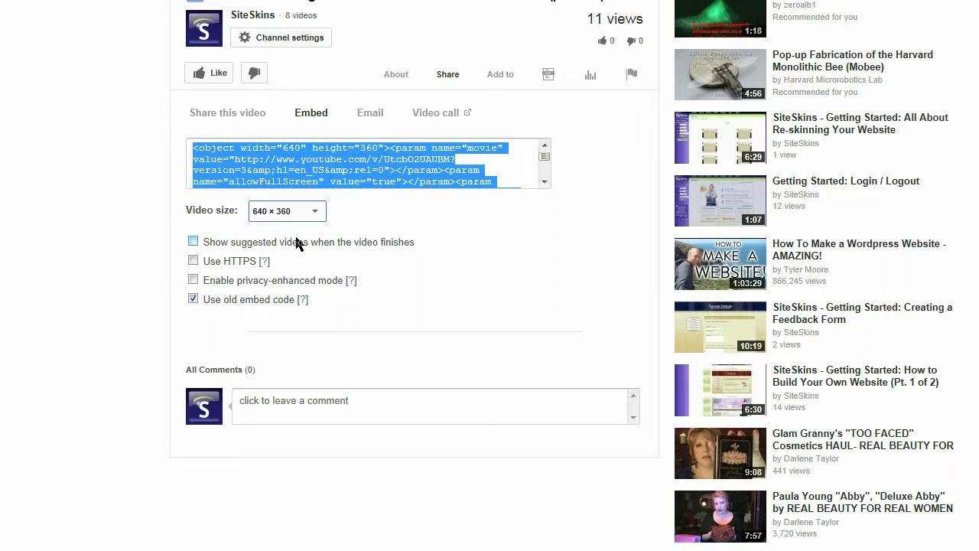
right_click(335, 168)
click(382, 217)
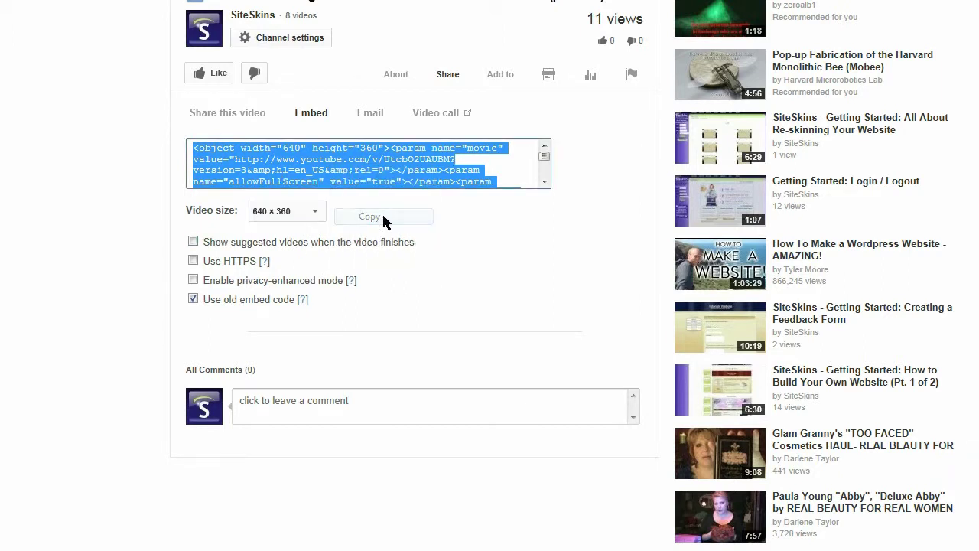
right_click(349, 158)
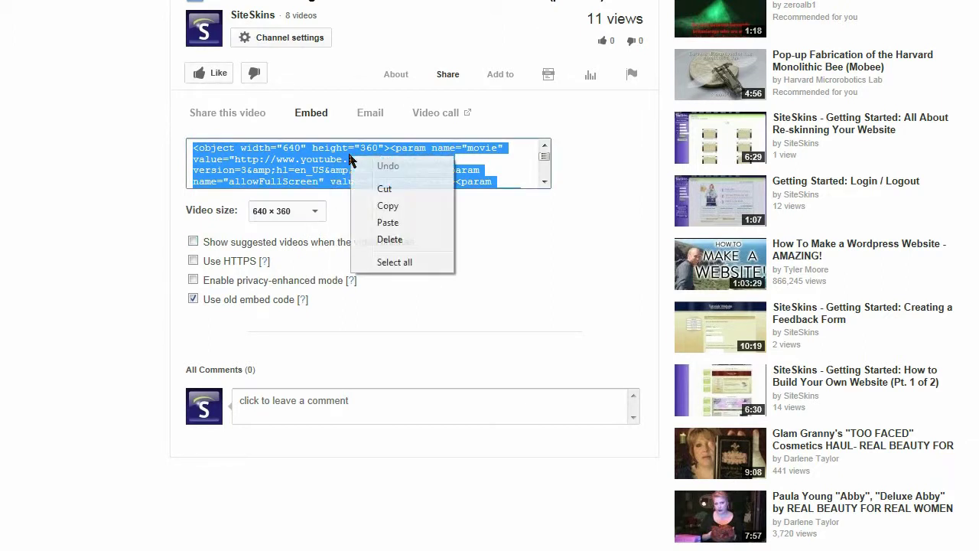
click(387, 208)
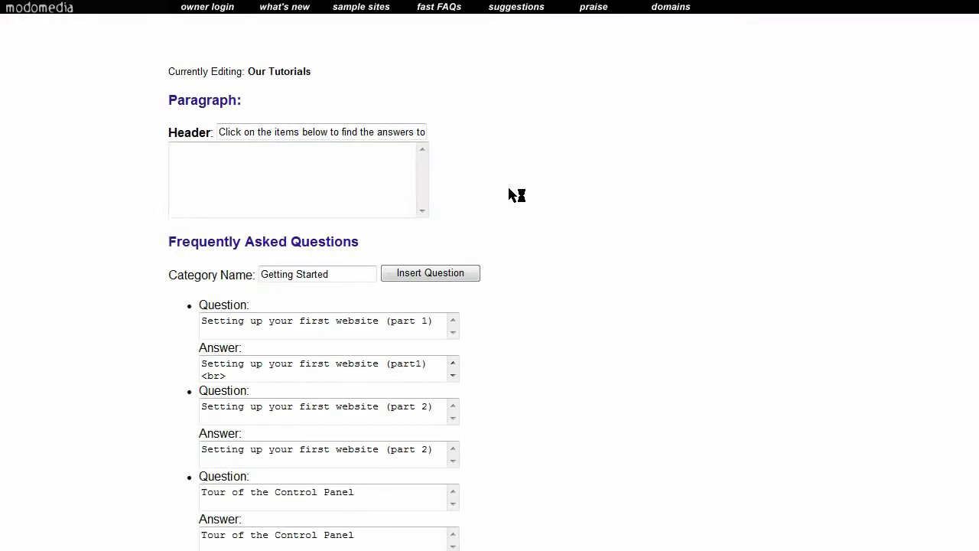
Back in the SiteSkins editor, add a <br> line to the part 2 answer and paste the video embed code below it
scroll(472, 384, down, 2)
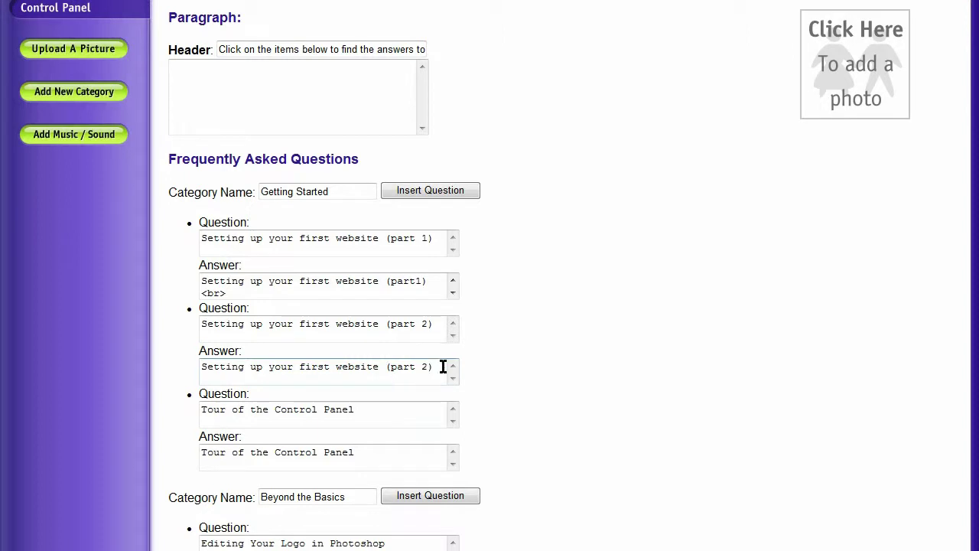
click(443, 366)
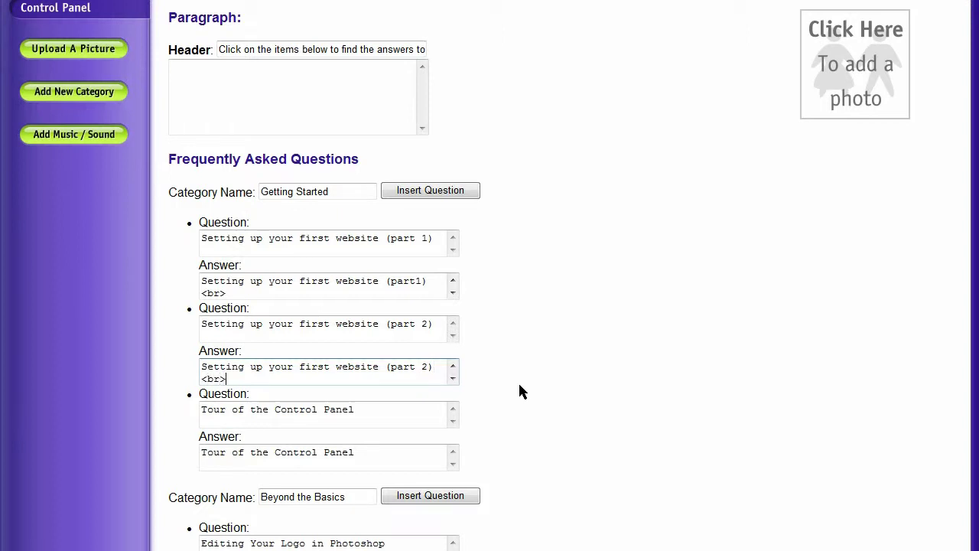
key(Return)
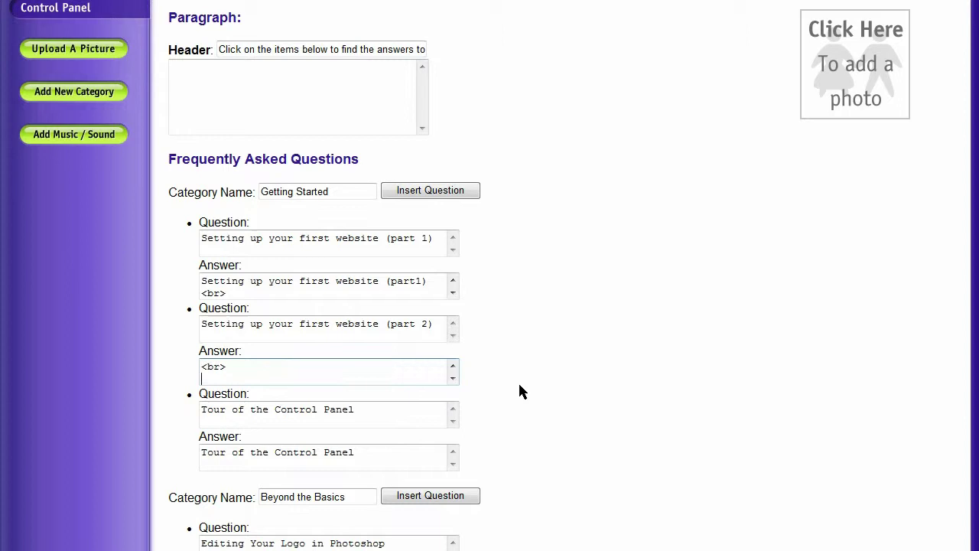
right_click(219, 380)
click(255, 447)
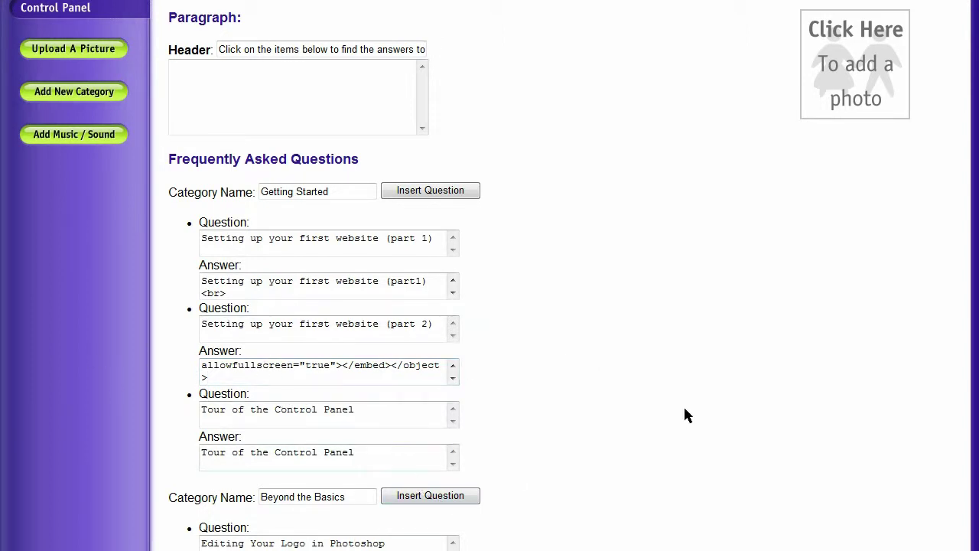
Publish the site with the part 2 video and open the Our Tutorials page of the live website
scroll(683, 404, down, 6)
scroll(682, 406, down, 2)
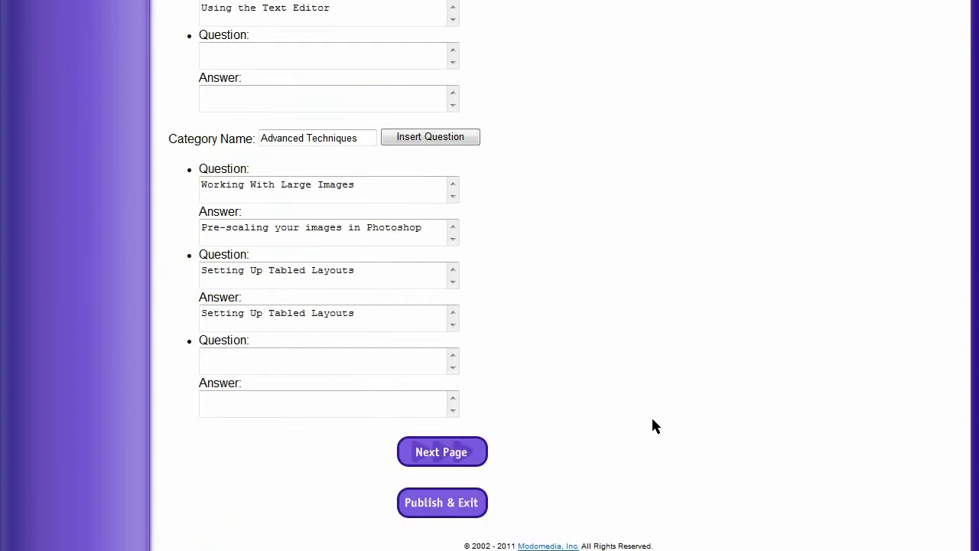
click(447, 503)
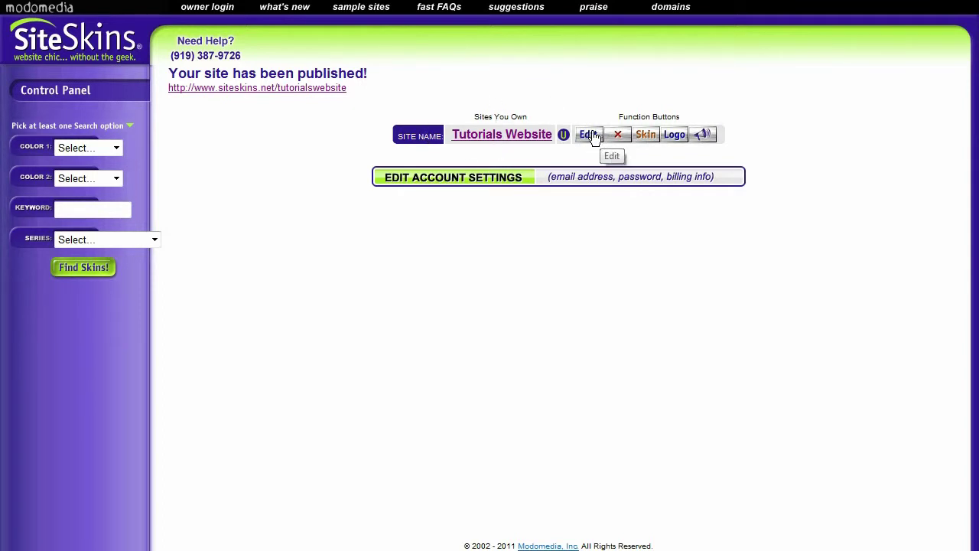
click(504, 136)
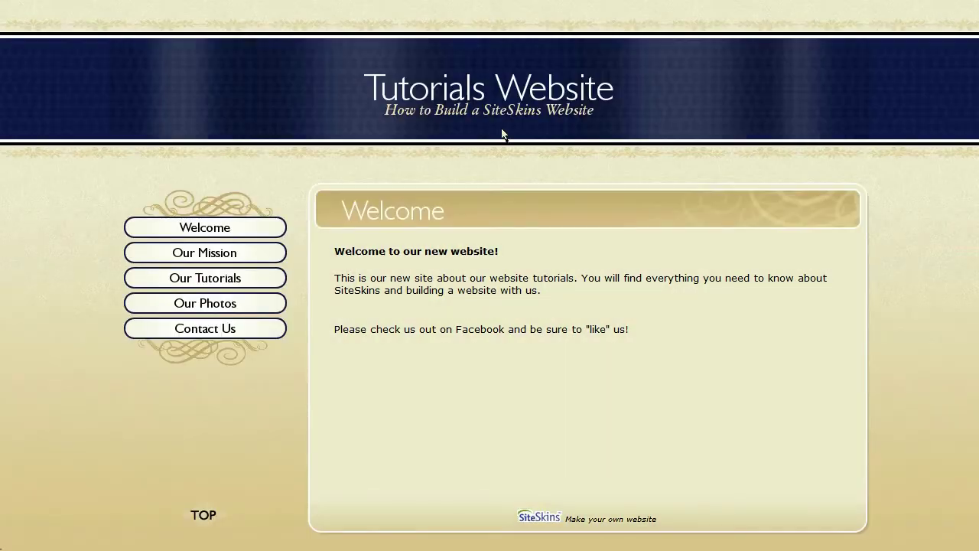
click(227, 278)
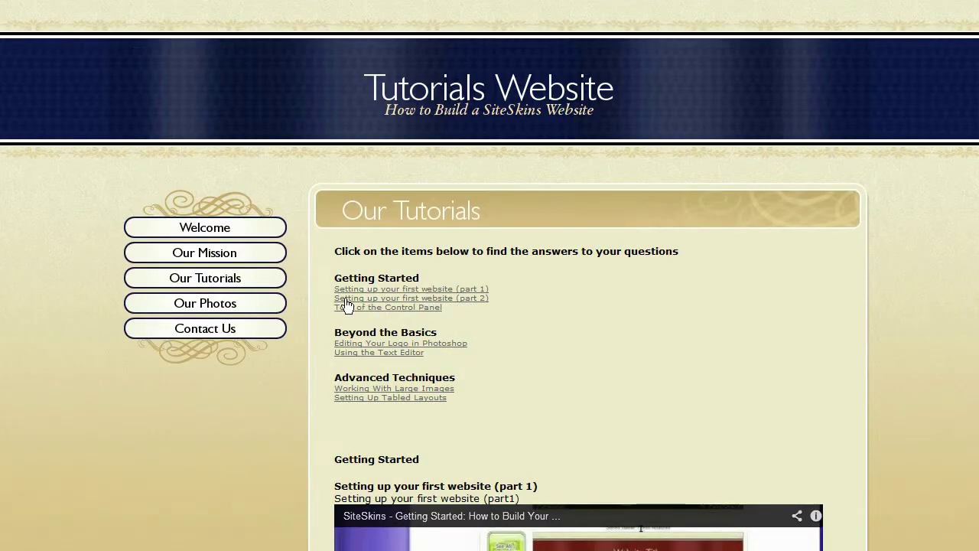
Go to "Setting up your first website (part 2)" on the live page and examine the answer text above the embedded video
click(473, 299)
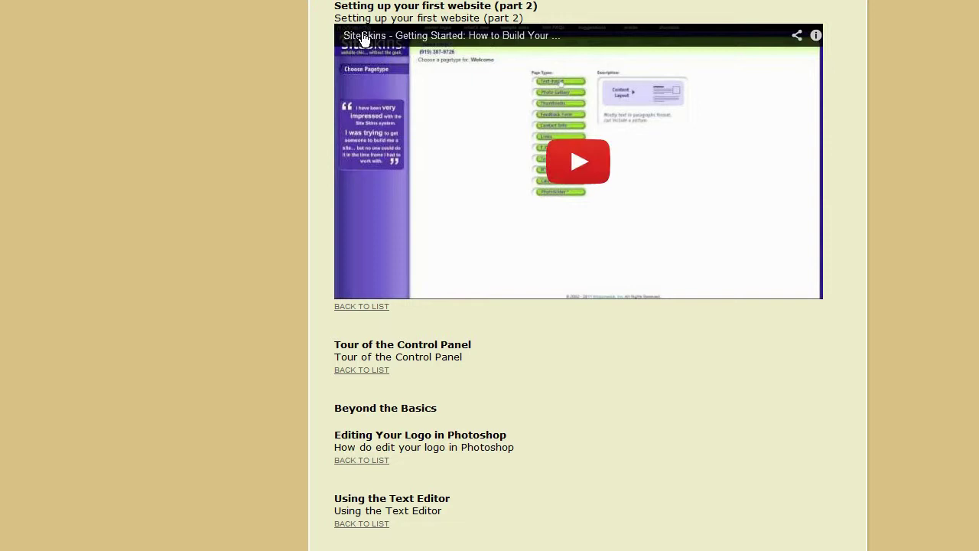
scroll(551, 15, up, 2)
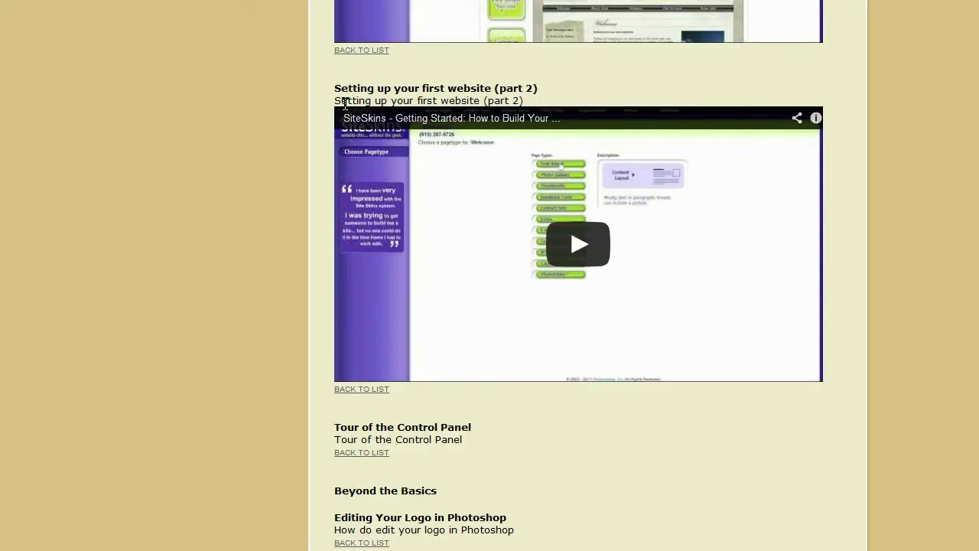
drag(343, 103, 531, 103)
click(530, 101)
scroll(913, 350, up, 2)
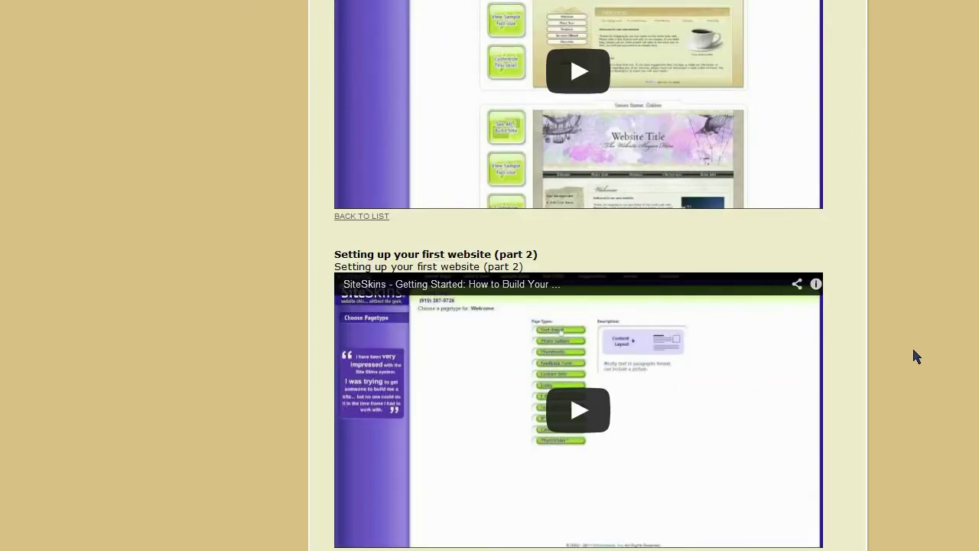
scroll(913, 351, down, 3)
scroll(911, 344, up, 1)
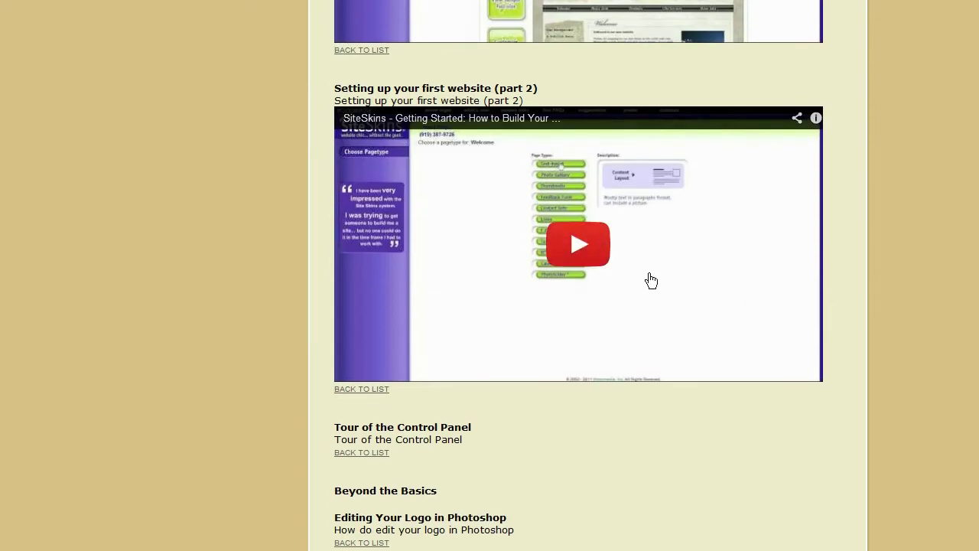
scroll(893, 253, up, 1)
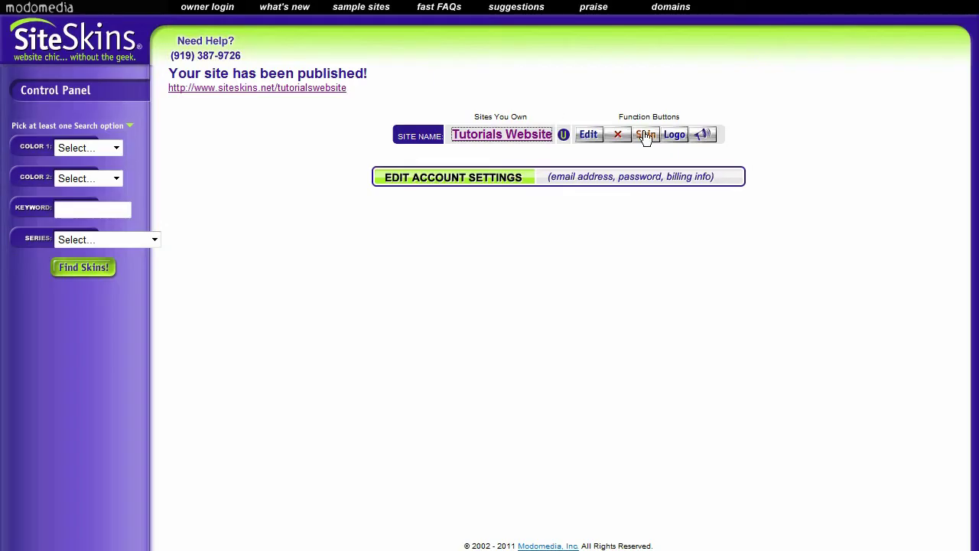
Reopen the Our Tutorials page in the SiteSkins editor and delete the text and <br> line before the embed code in the part 1 answer
click(586, 139)
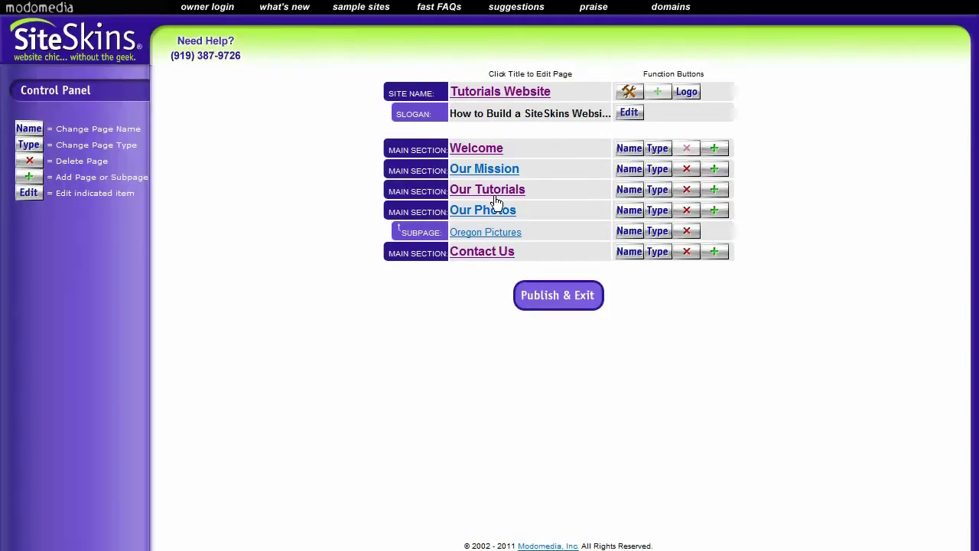
click(497, 190)
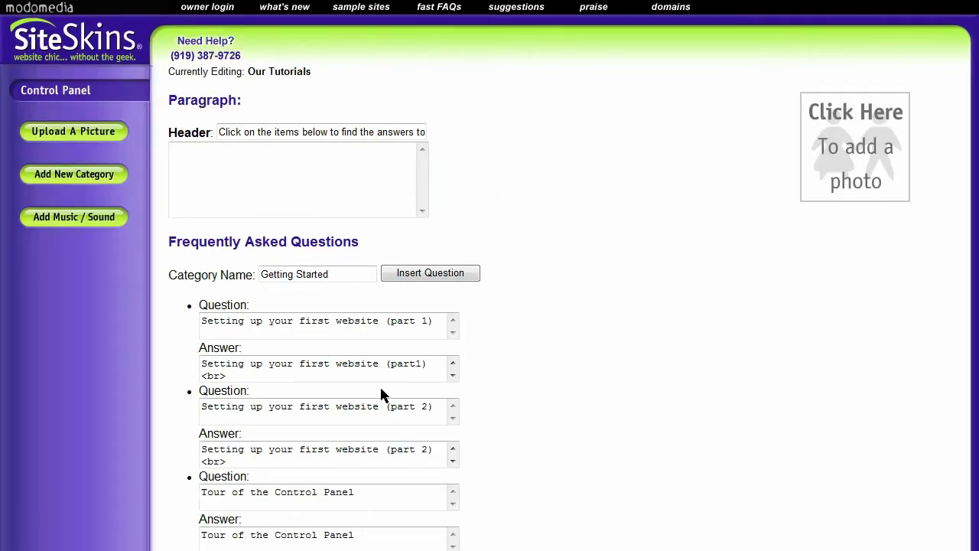
drag(221, 376, 183, 360)
click(240, 374)
scroll(369, 366, down, 1)
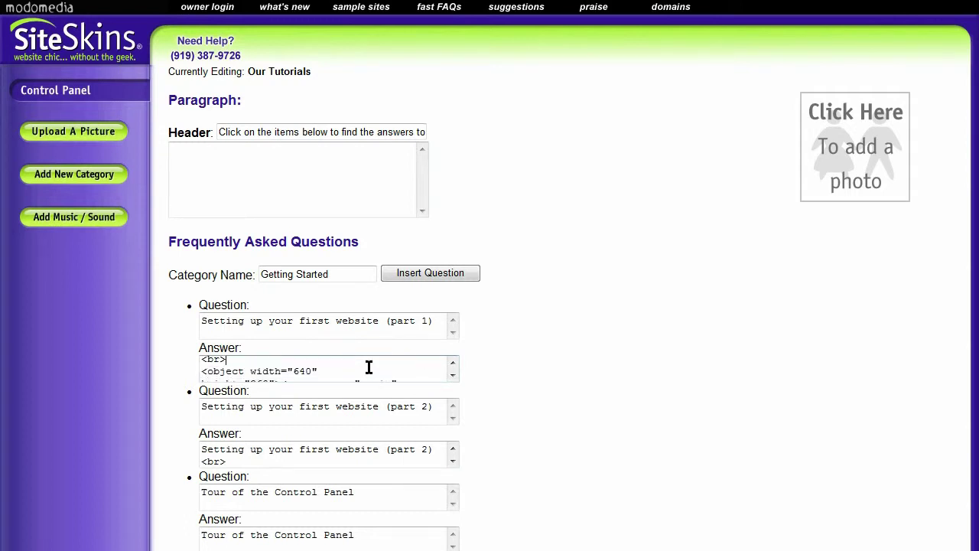
scroll(366, 369, up, 1)
drag(224, 376, 184, 357)
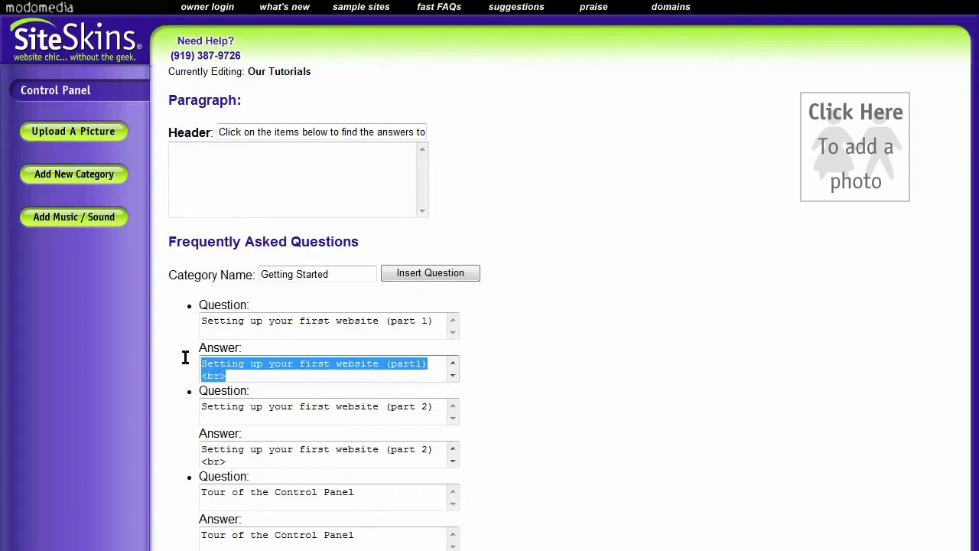
key(BackSpace)
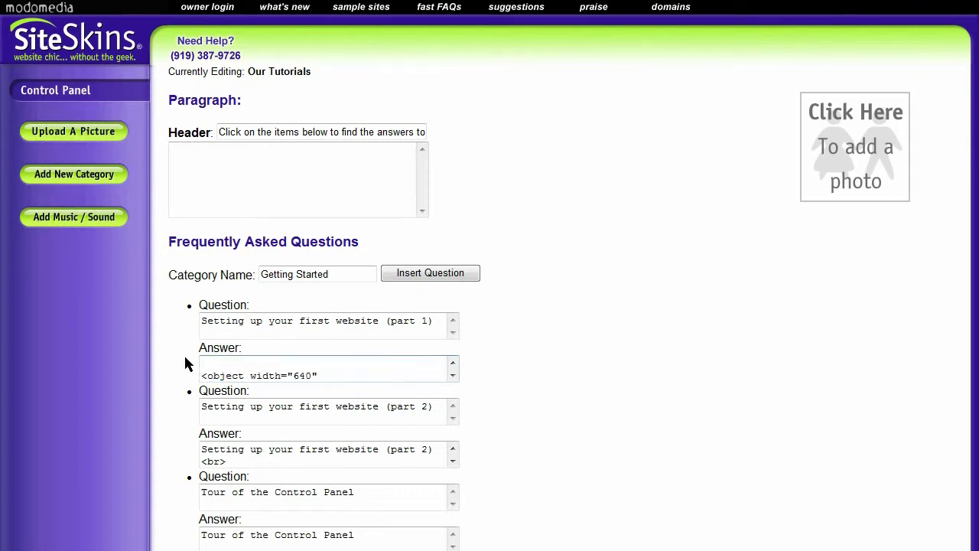
key(Delete)
Delete the title text, <br> line and leading blank space before the embed code in the part 2 answer
drag(225, 461, 172, 449)
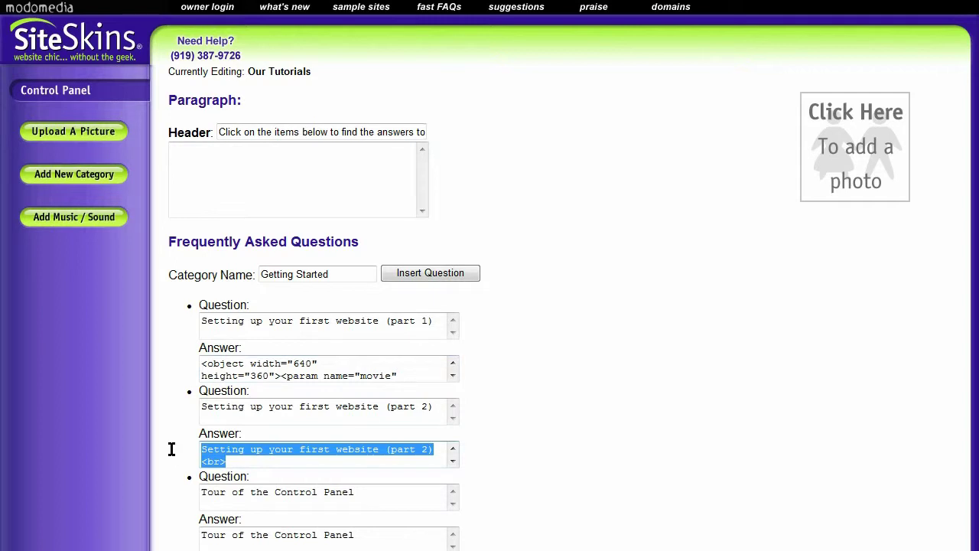
key(BackSpace)
key(Delete)
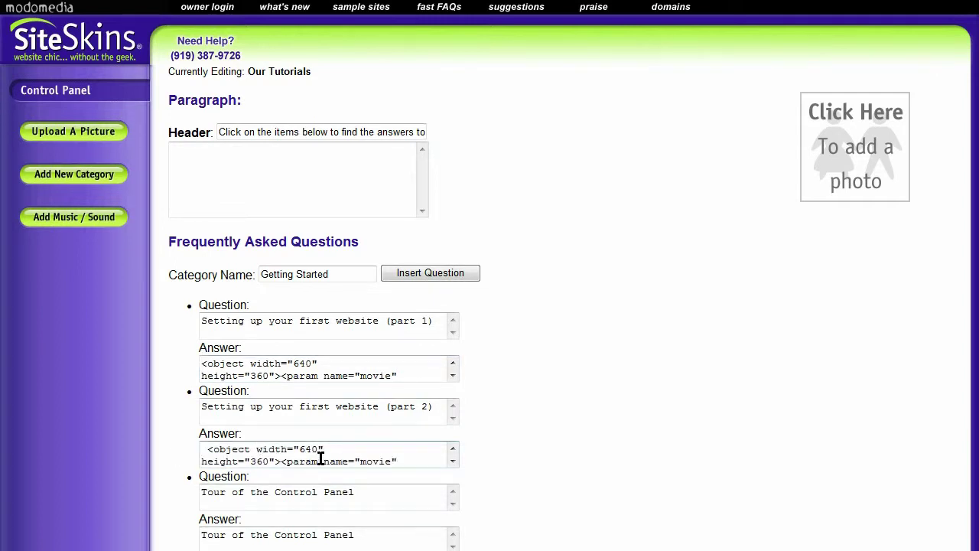
key(Delete)
Publish the site with the shortened answers and view the Our Tutorials page on the live website
scroll(336, 451, down, 3)
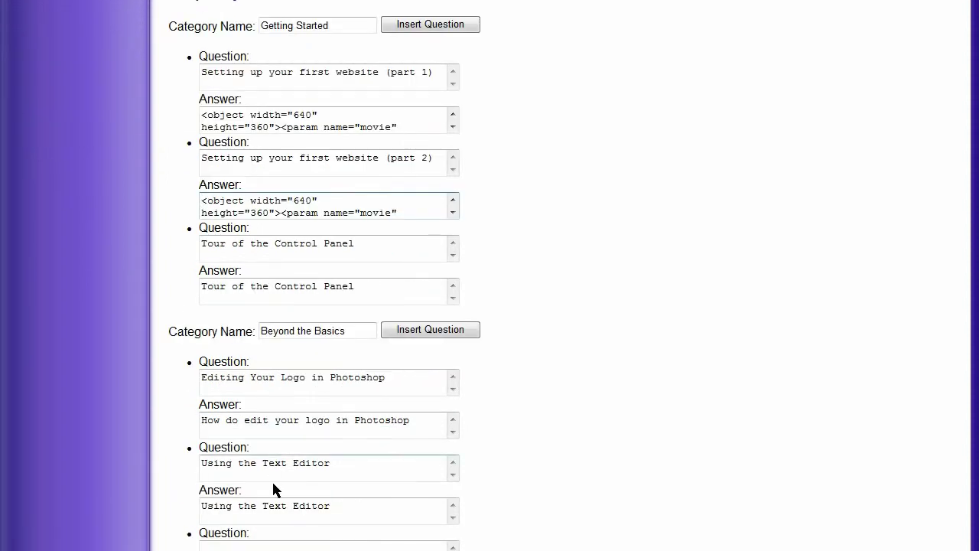
scroll(297, 347, up, 1)
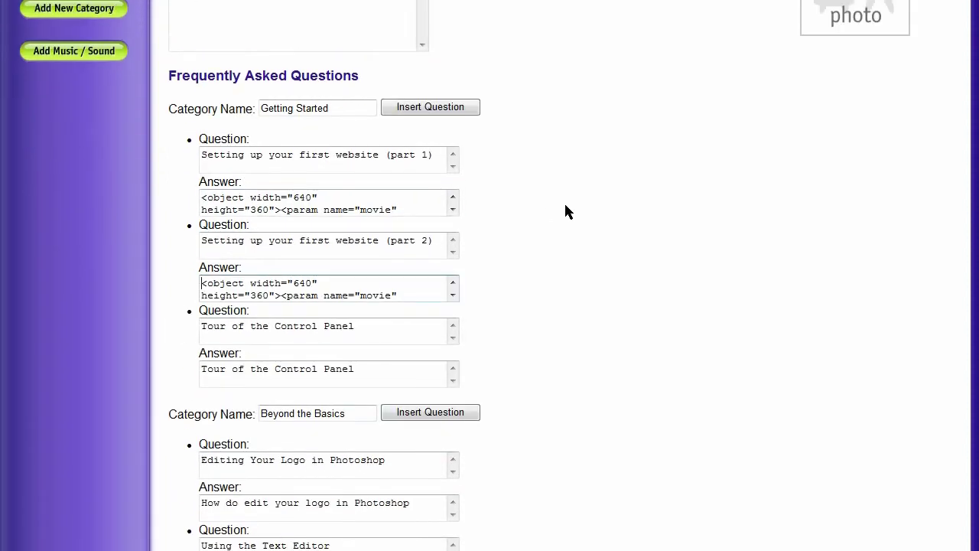
scroll(617, 207, down, 7)
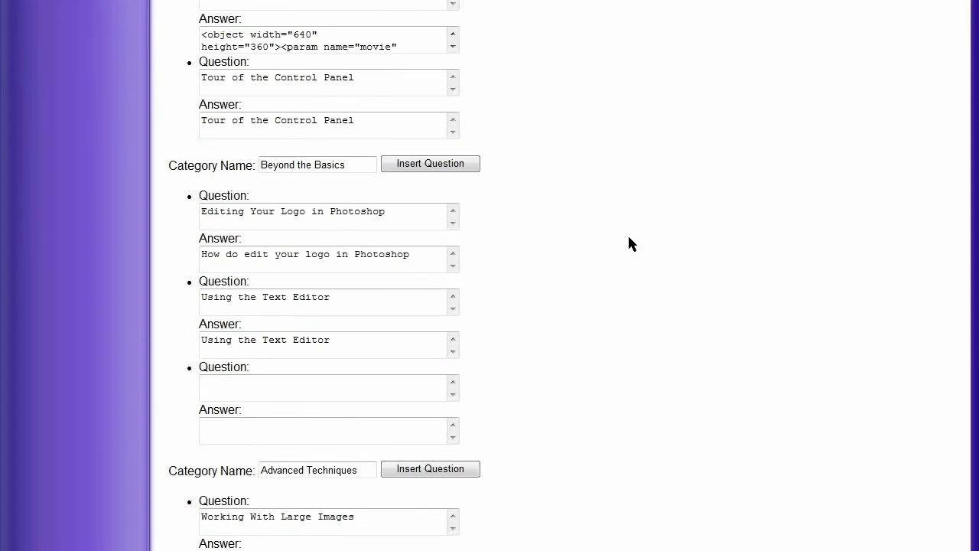
click(443, 505)
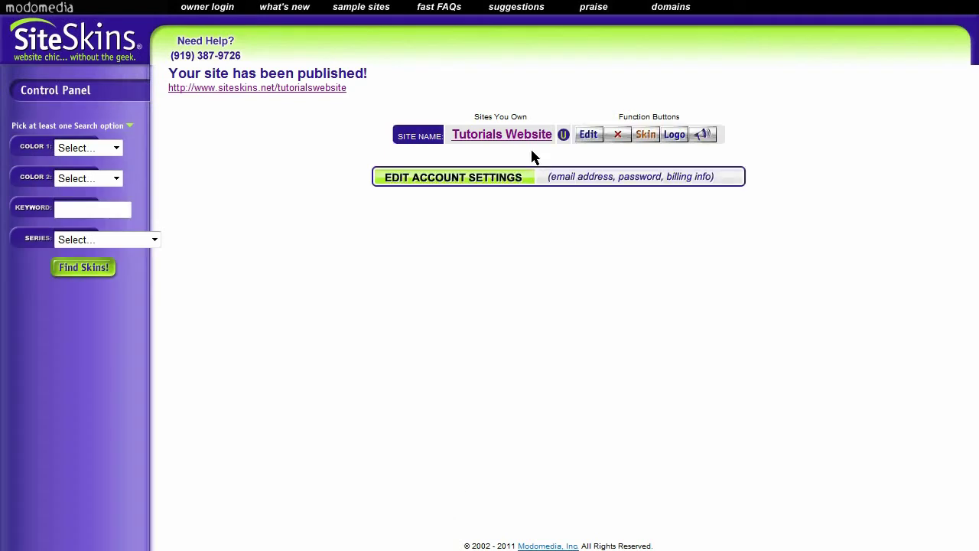
click(469, 143)
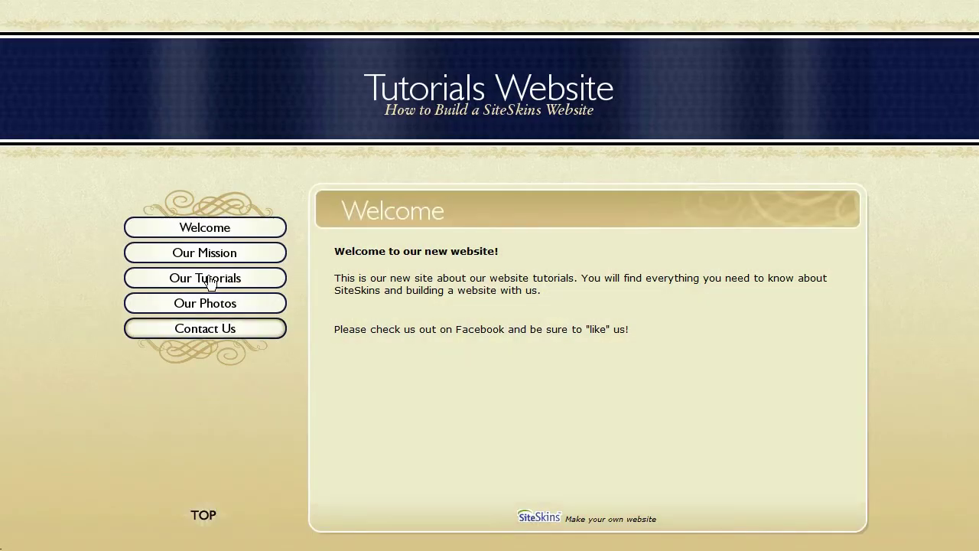
click(208, 282)
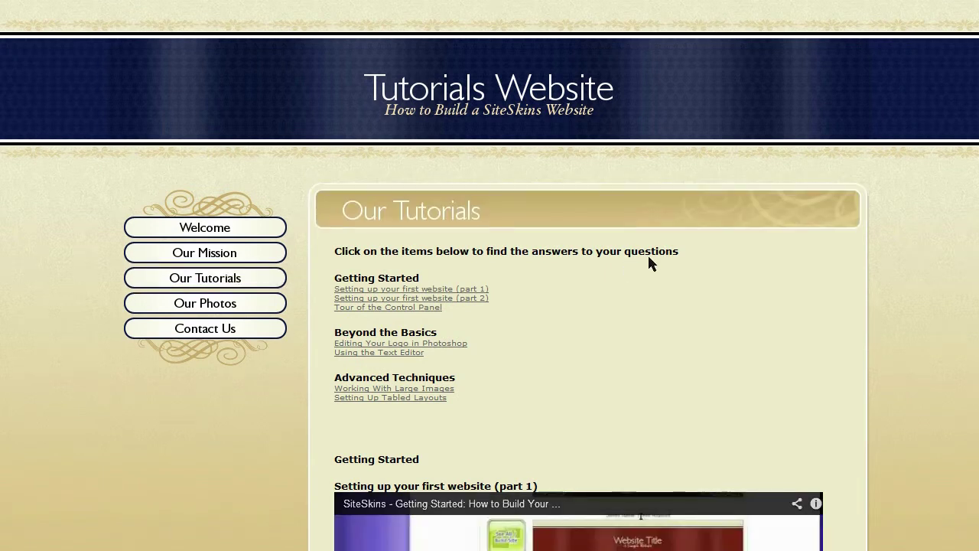
Go to "Setting up your first website (part 1)" on the live page and examine both Getting Started answers with their embedded videos
click(380, 290)
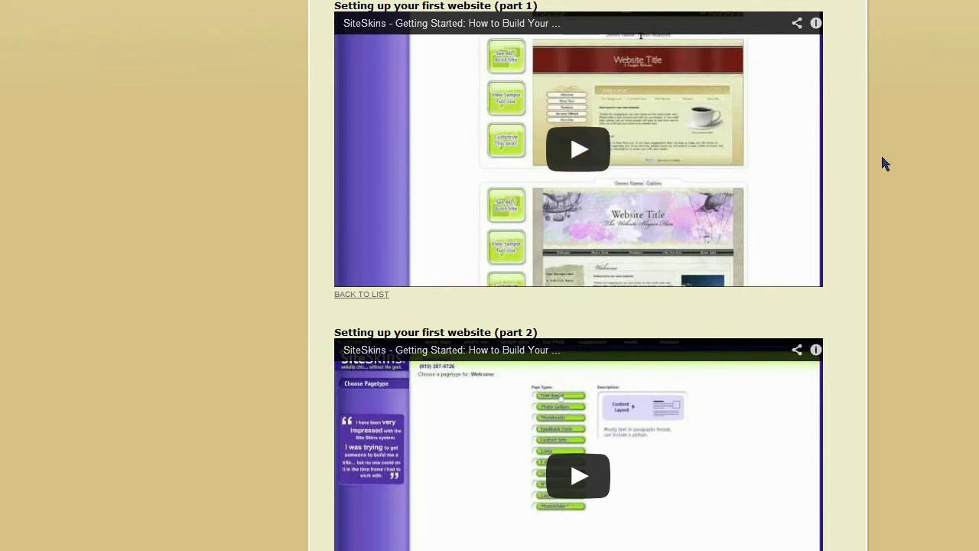
scroll(867, 142, down, 2)
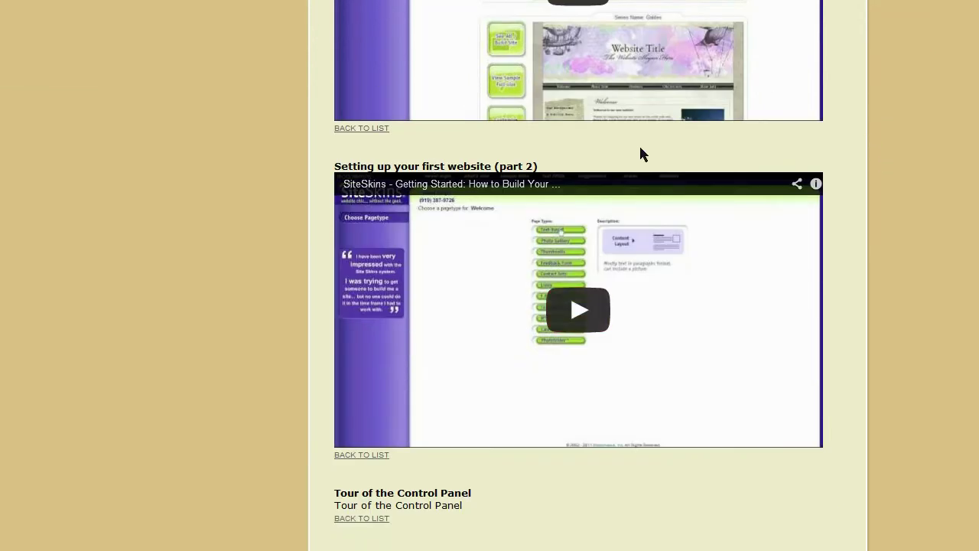
scroll(847, 184, down, 2)
scroll(851, 183, up, 1)
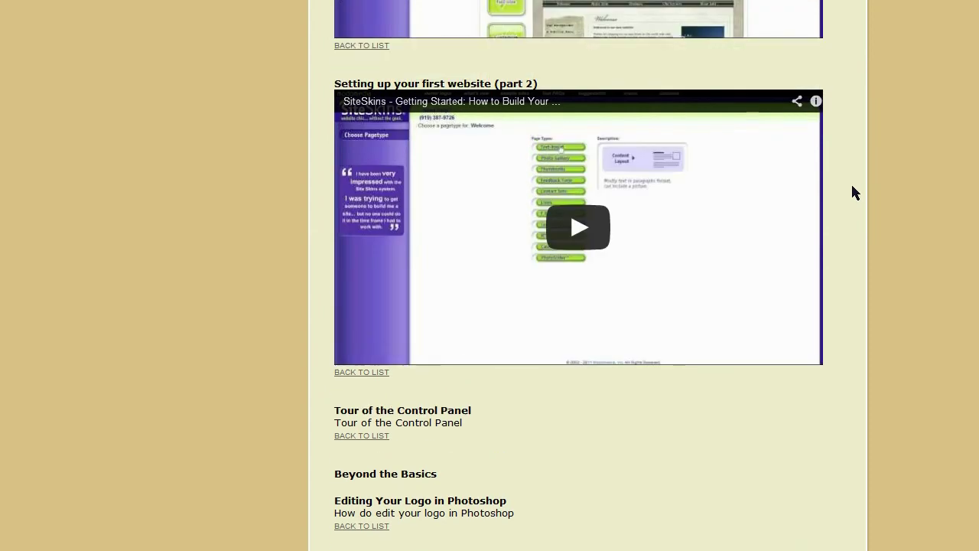
scroll(857, 195, up, 2)
scroll(863, 197, down, 3)
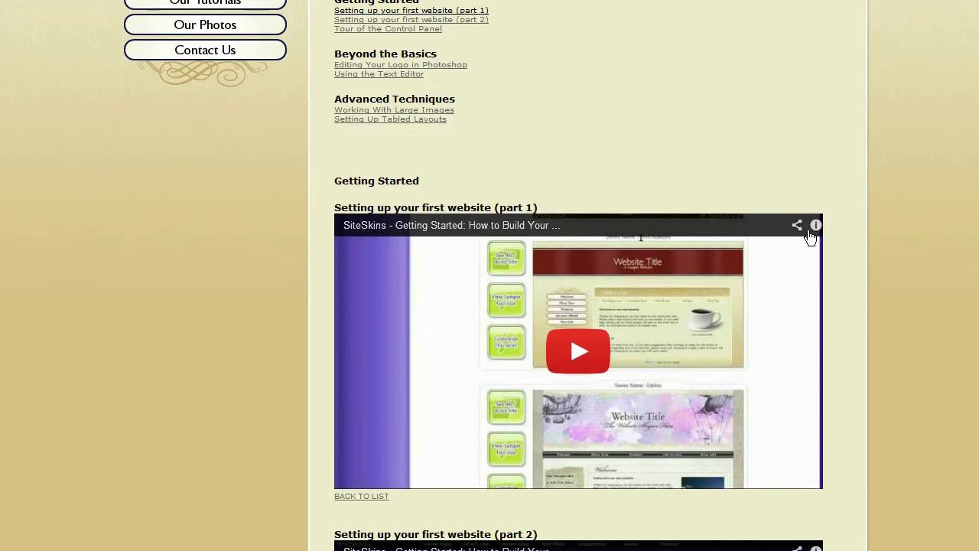
scroll(809, 244, down, 5)
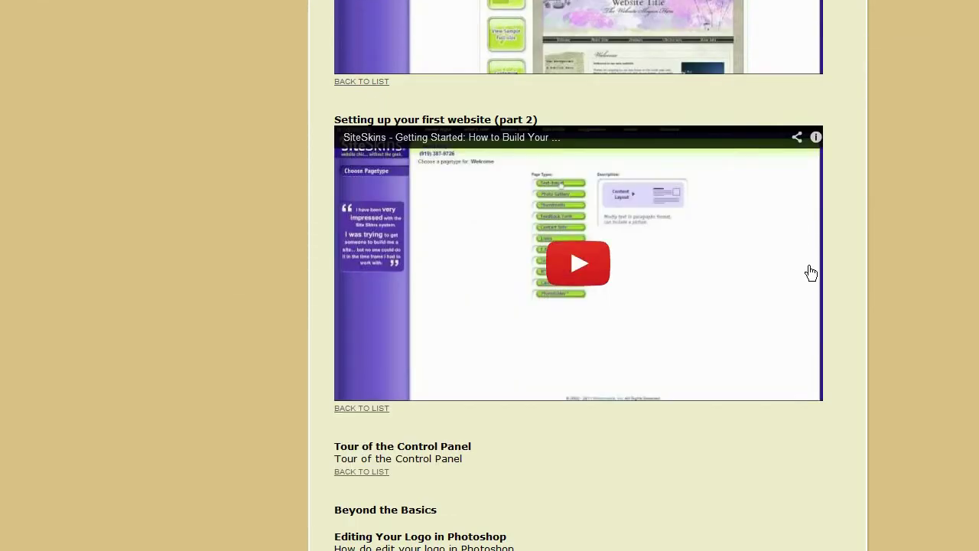
scroll(882, 314, up, 6)
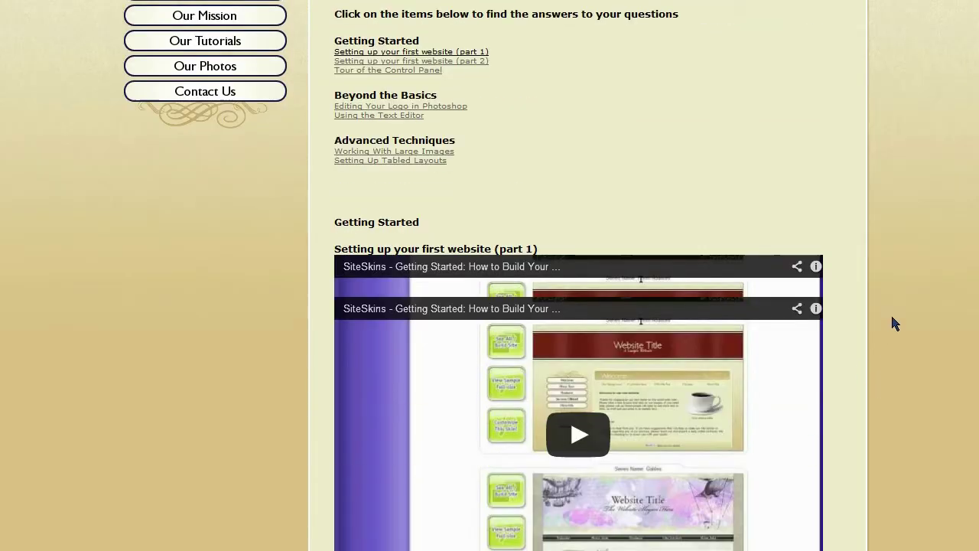
scroll(892, 318, up, 2)
scroll(898, 306, up, 2)
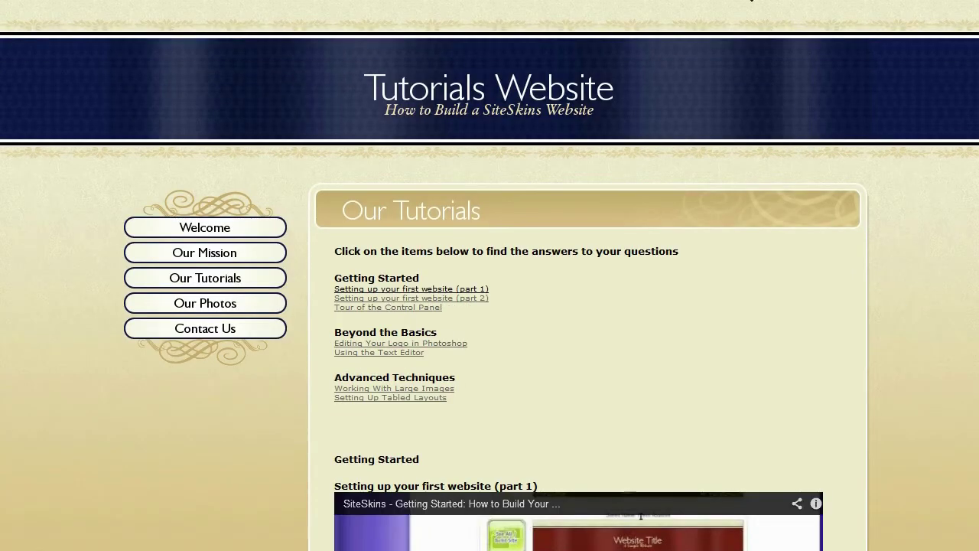